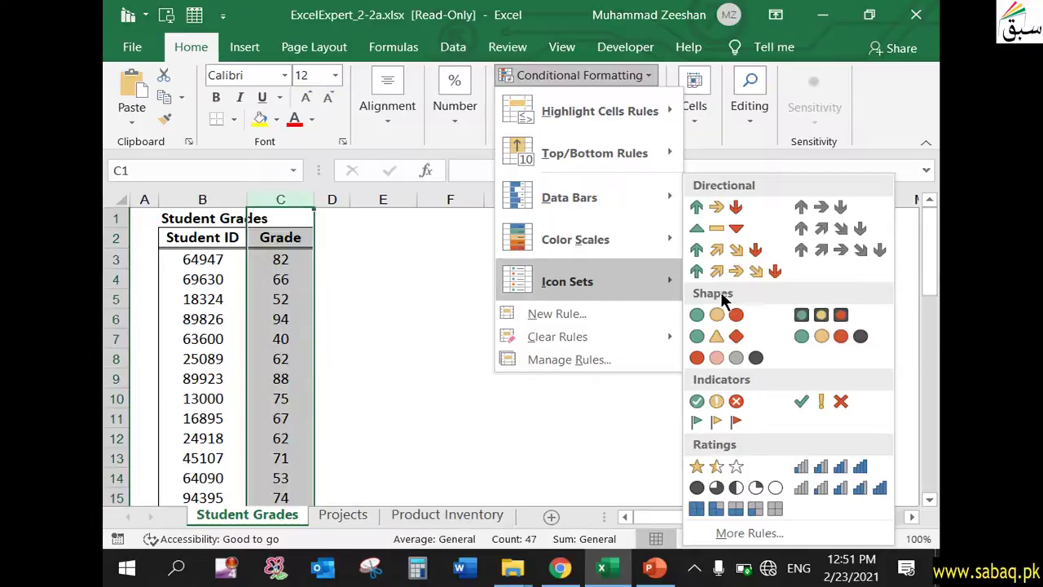
Apply the 4 Traffic Lights icon set to the Grade column and compare it with the task slide in PowerPoint
click(824, 334)
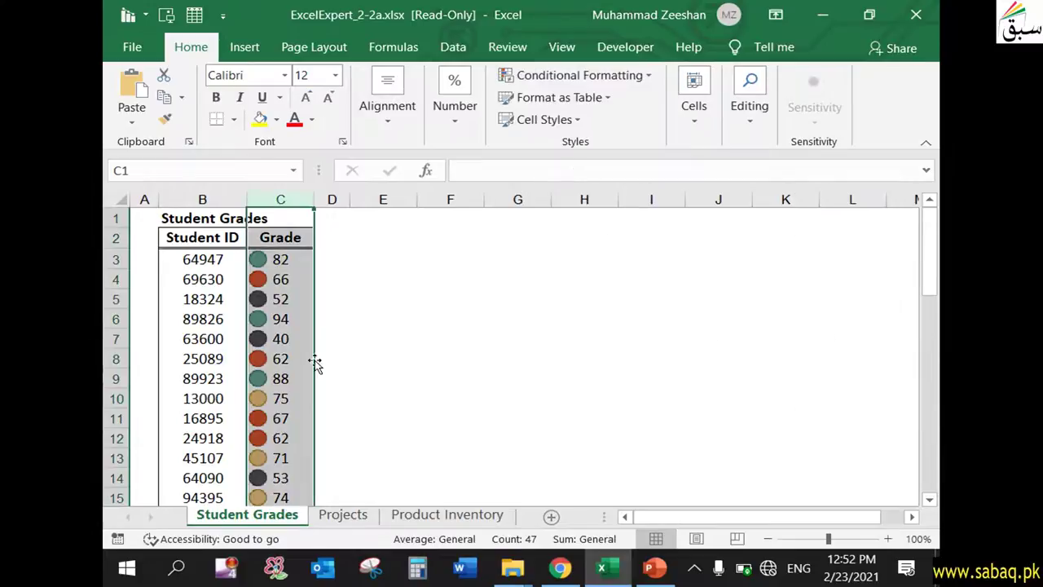
click(279, 477)
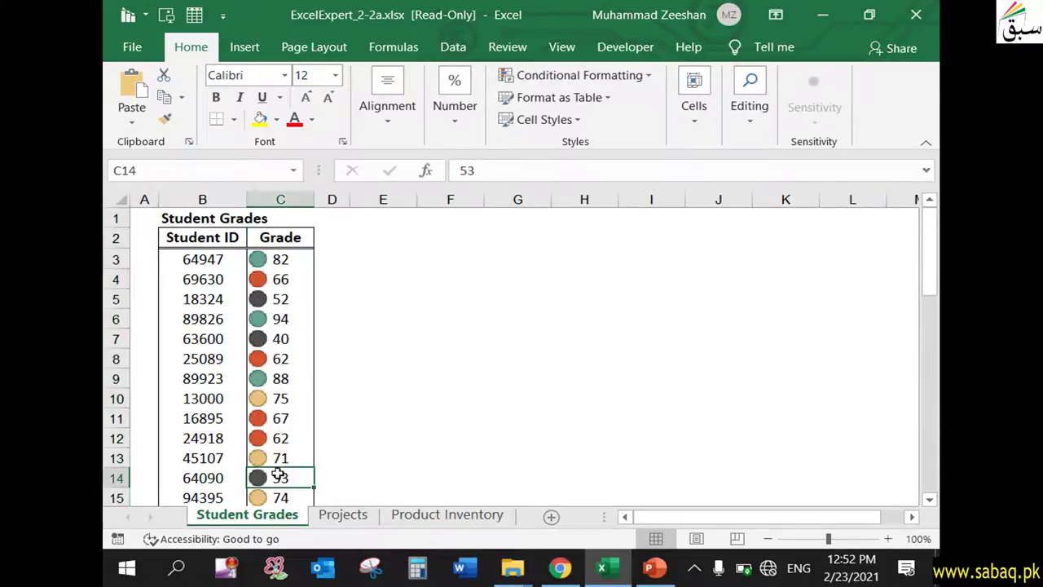
scroll(278, 481, down, 1)
scroll(279, 481, up, 1)
click(657, 570)
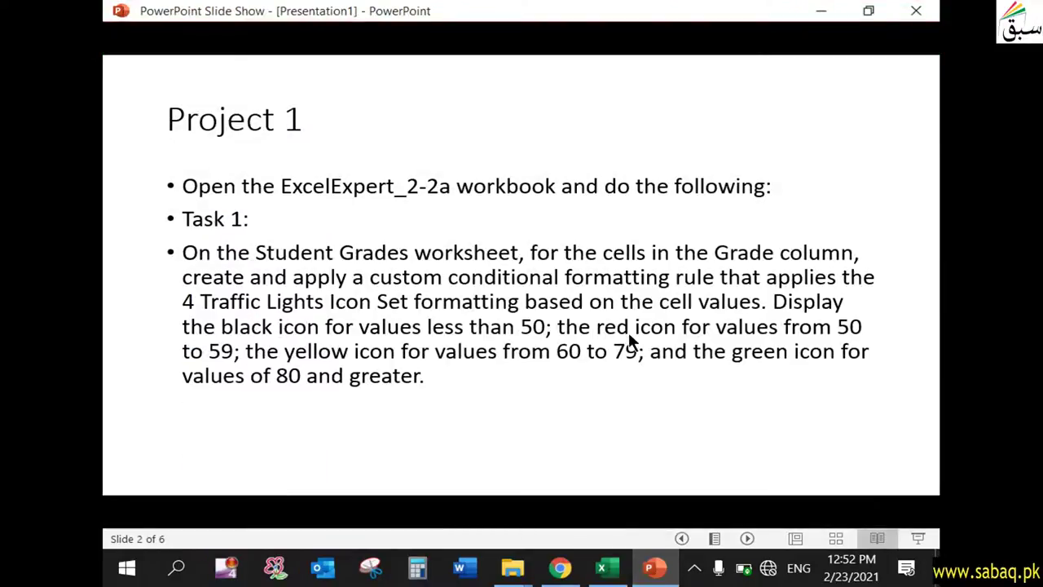
click(608, 569)
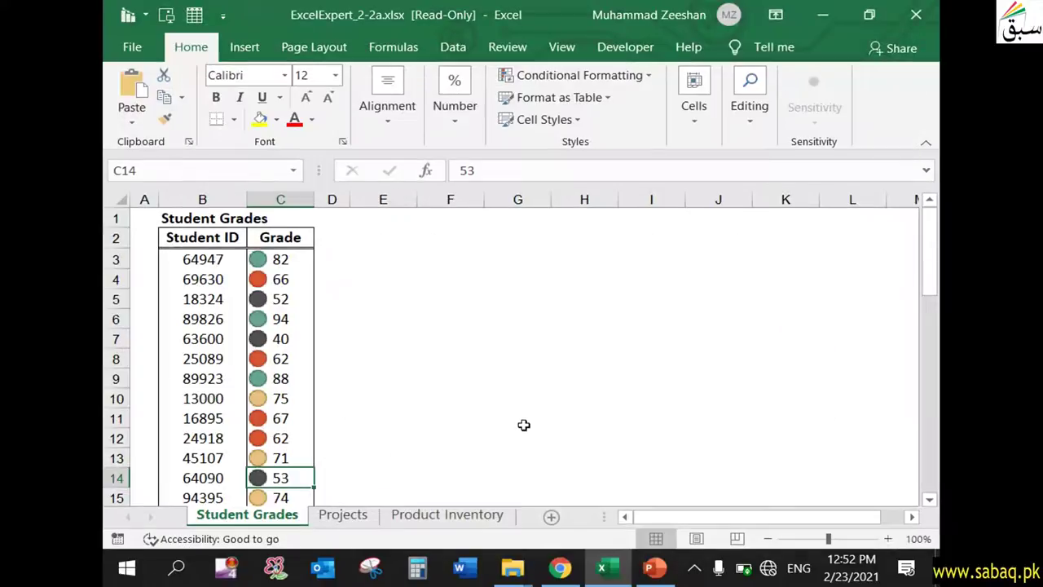
Open the Grade column's icon set rule for editing from the Conditional Formatting Rules Manager
click(305, 199)
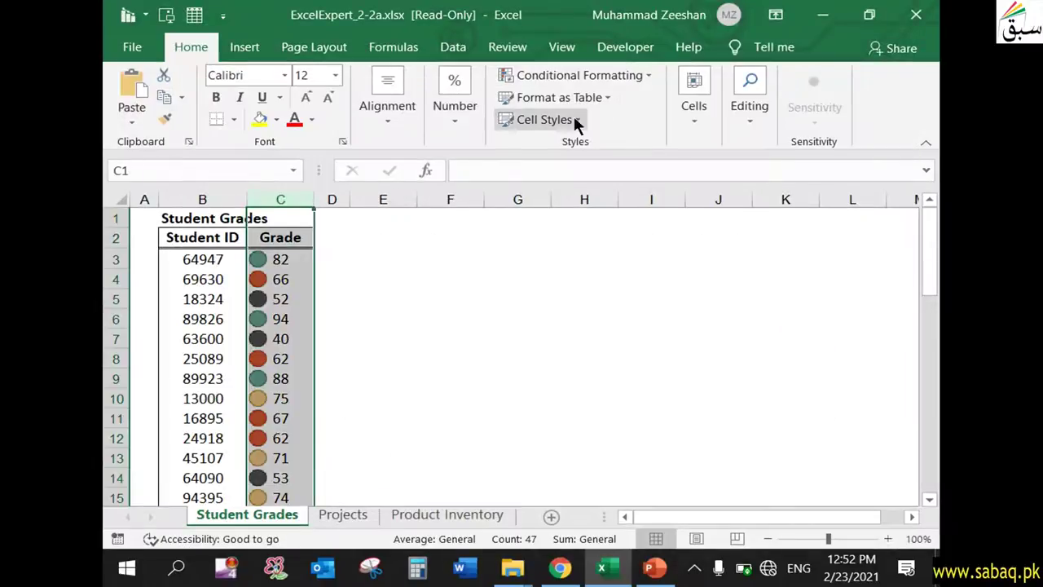
click(637, 77)
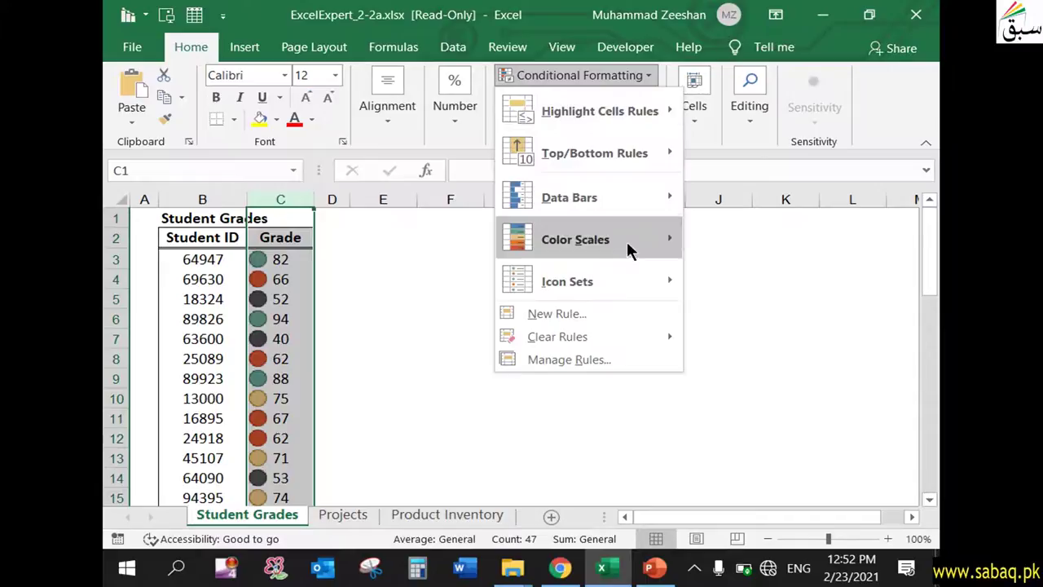
mouse_move(628, 242)
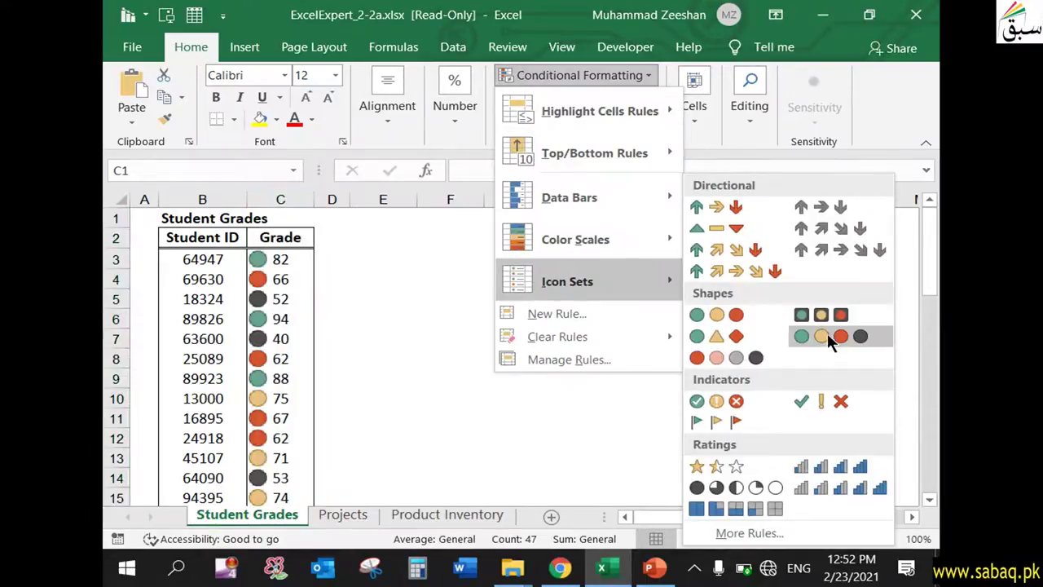
click(691, 353)
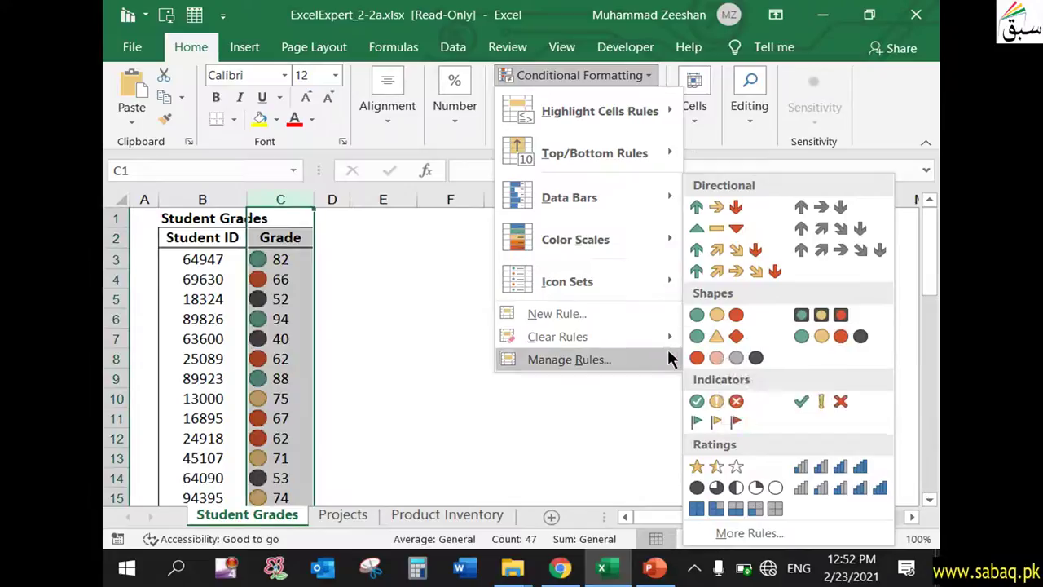
key(Escape)
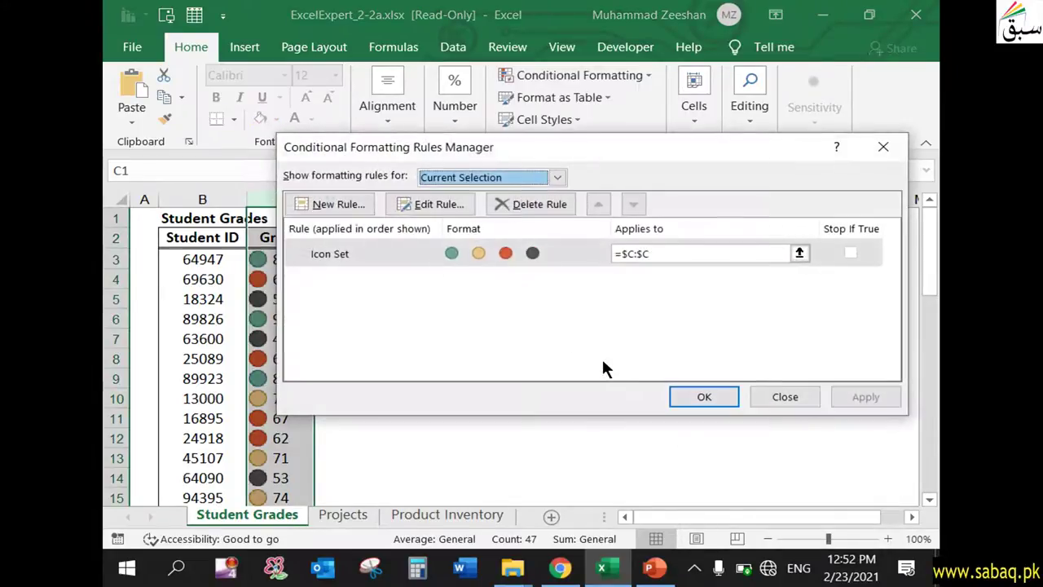
click(474, 253)
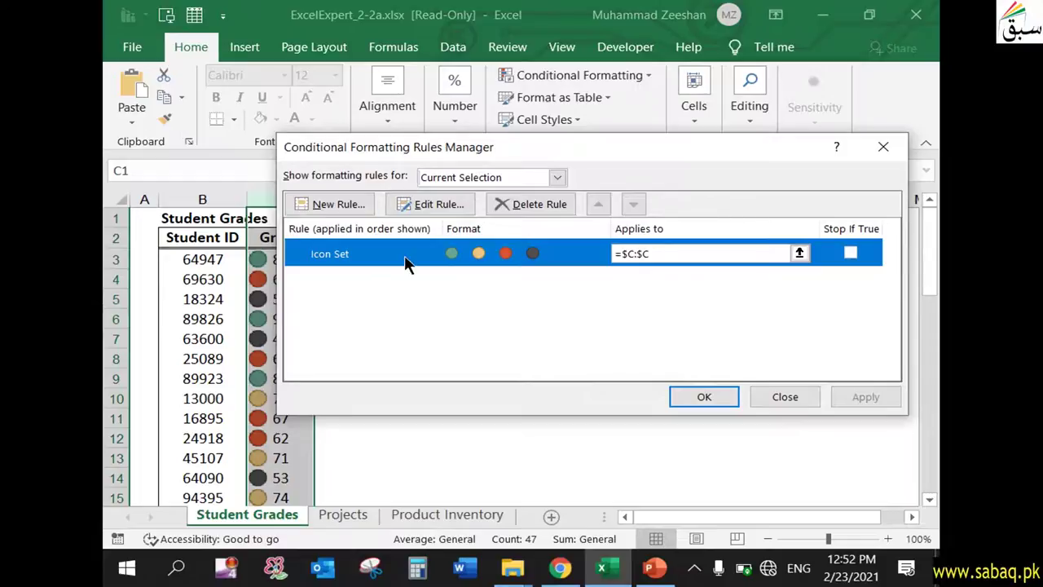
click(443, 201)
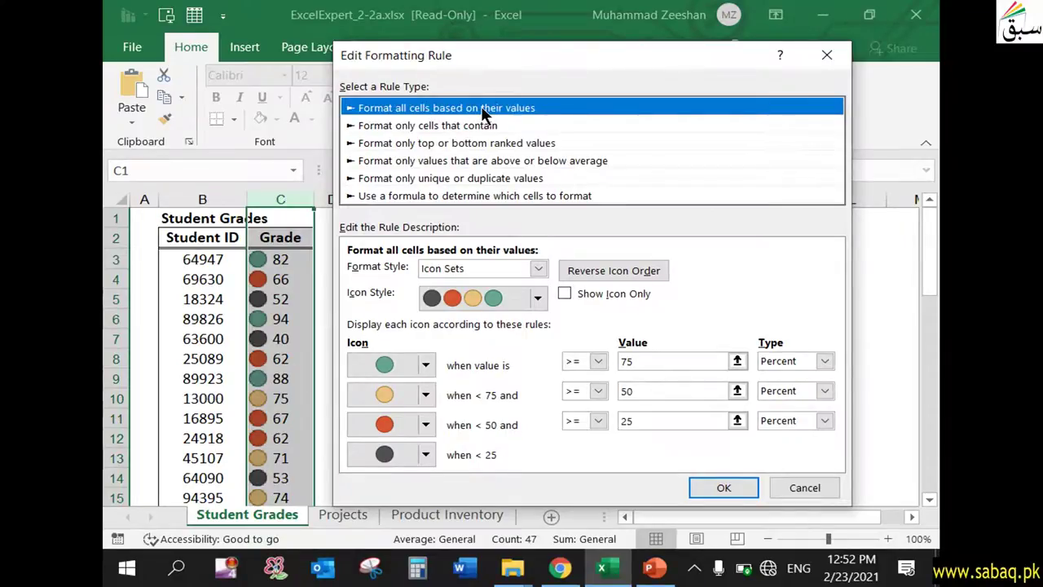
Choose Icon Sets as the rule's format style with the black, red, yellow and green traffic lights icon style
click(538, 269)
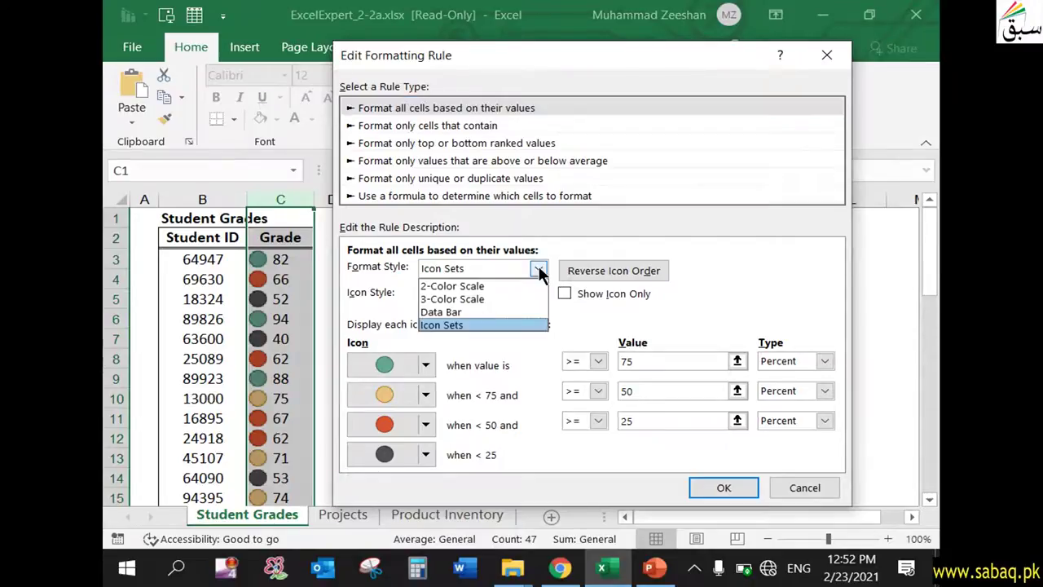
click(509, 322)
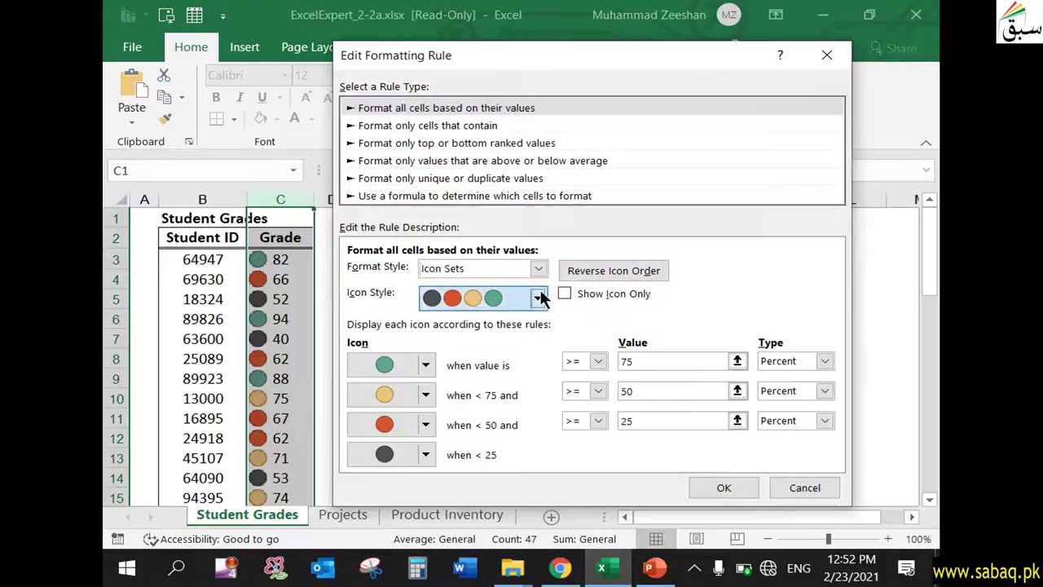
click(538, 298)
click(480, 380)
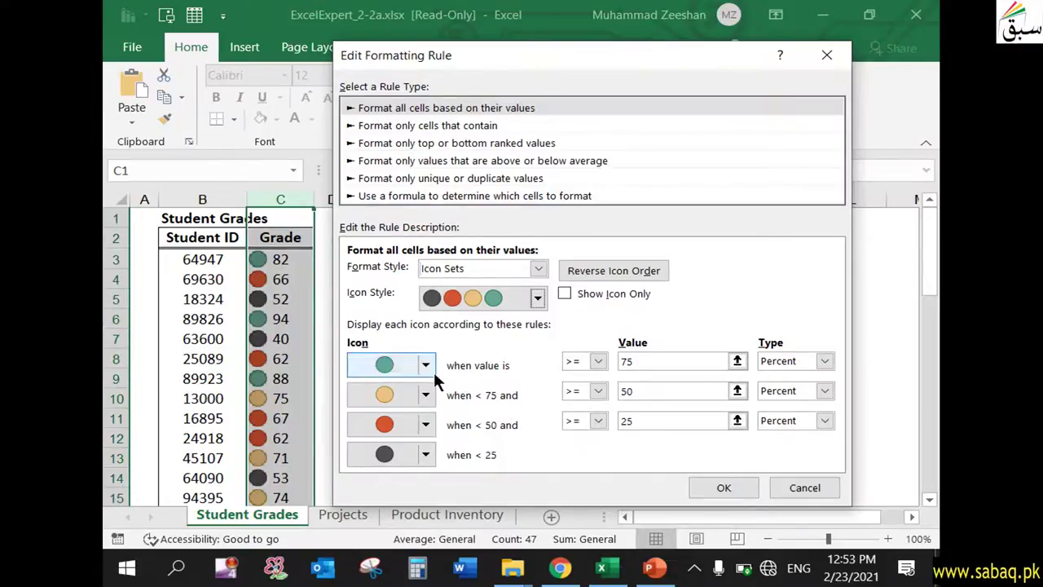
Following the task slide, set the green icon's threshold to >= 80 with type Number
click(655, 567)
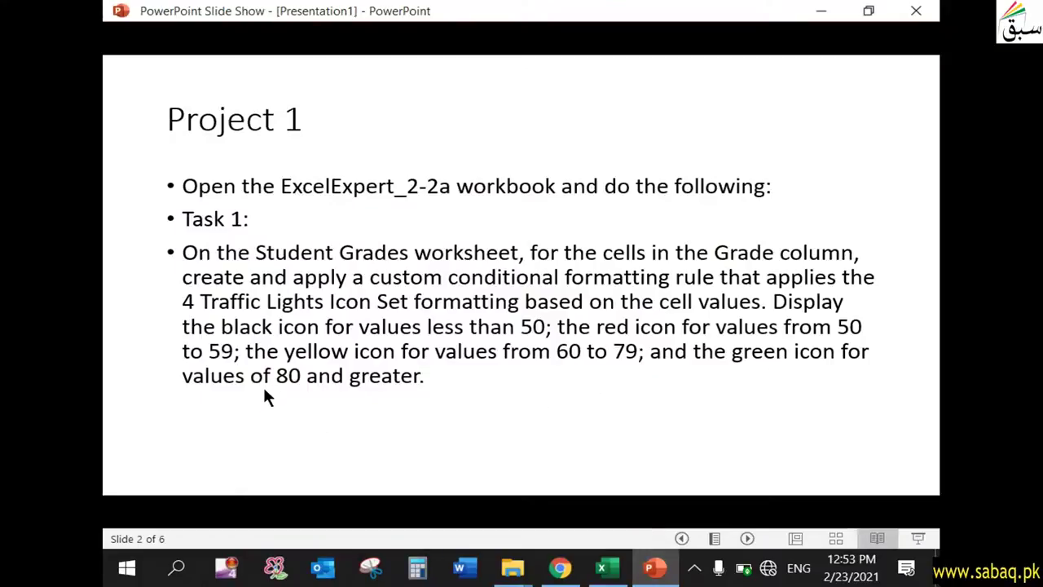
click(821, 11)
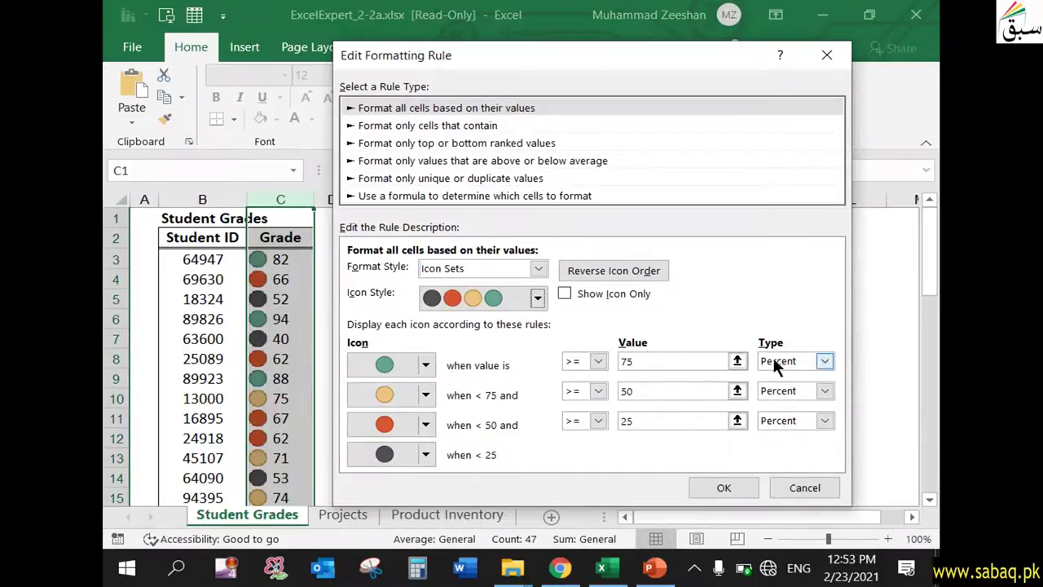
click(823, 357)
click(823, 374)
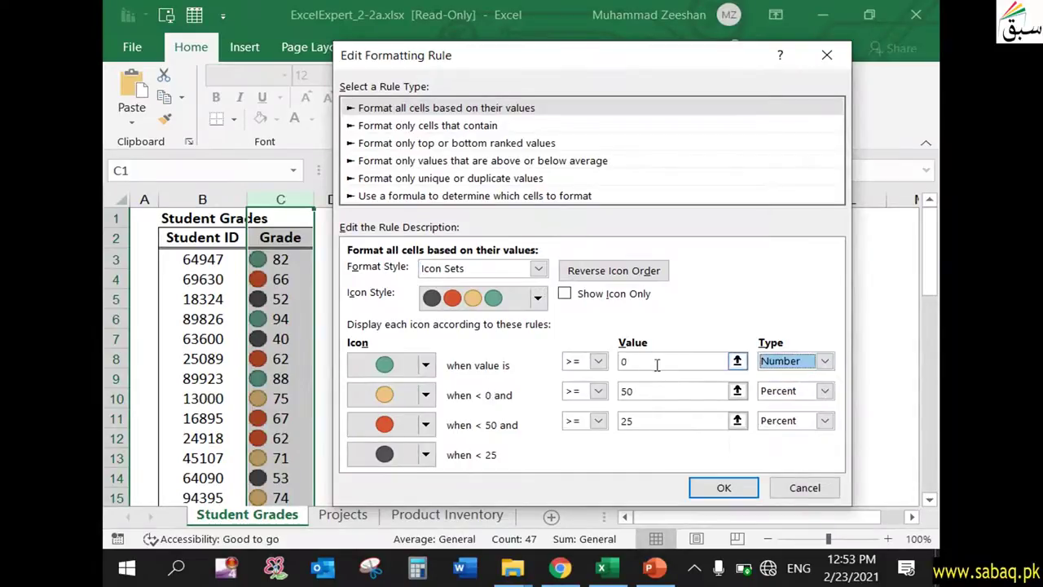
click(643, 361)
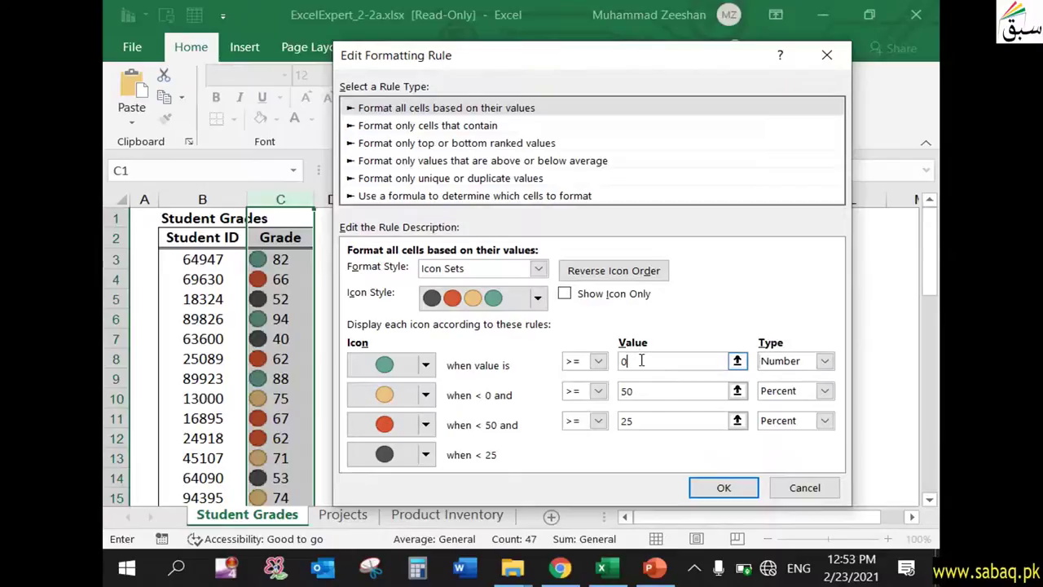
text(80)
key(Tab)
key(shift+Tab)
click(643, 362)
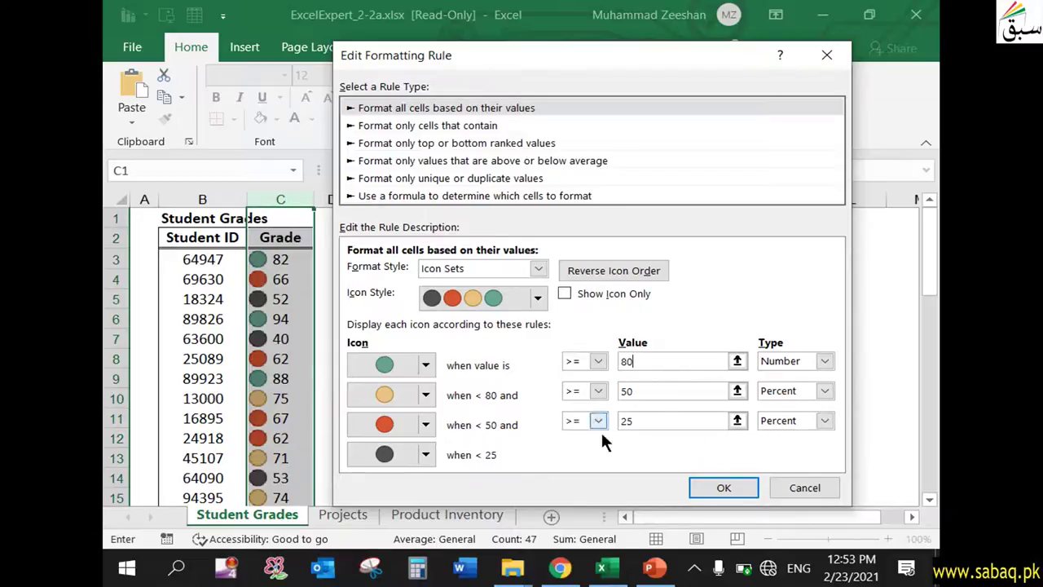
Set the yellow icon's threshold to >= 60 with type Number
click(670, 568)
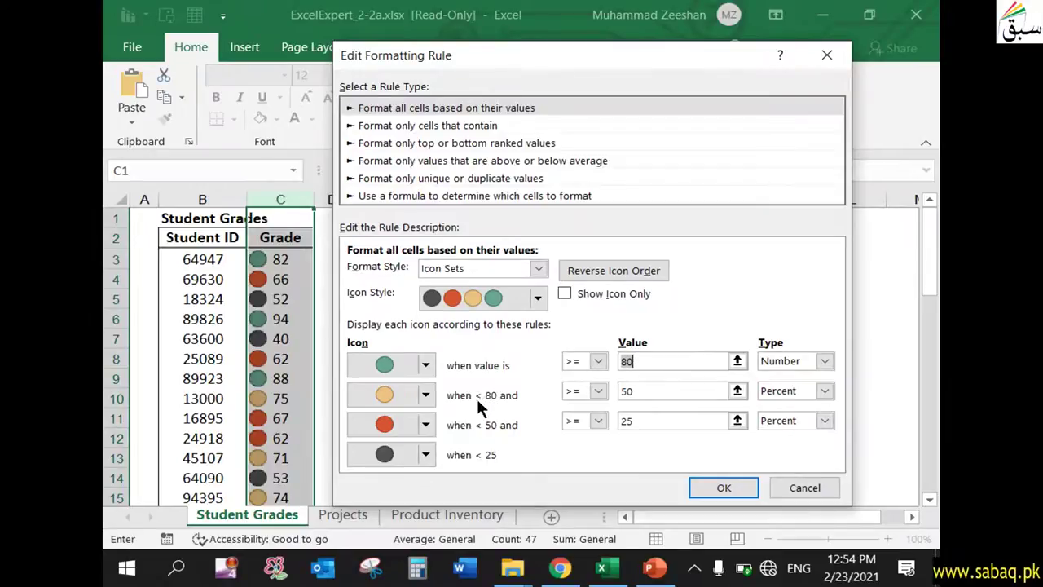
drag(644, 391, 605, 391)
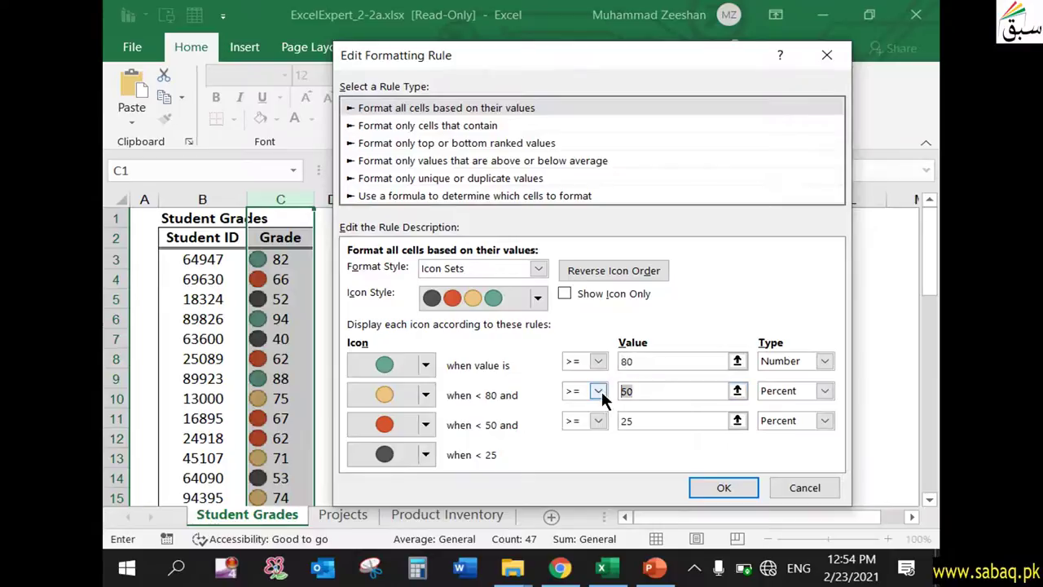
click(825, 391)
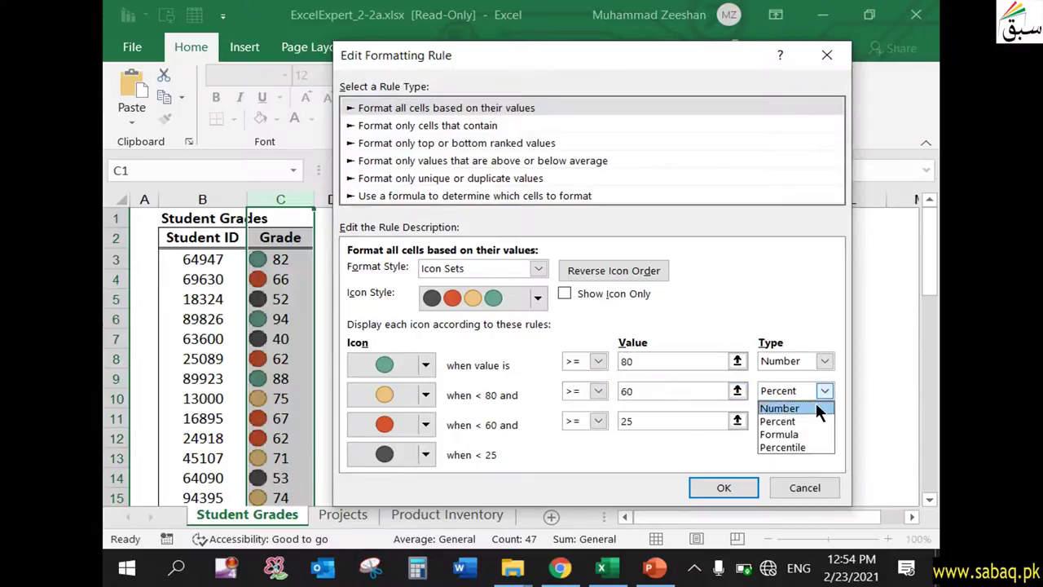
click(813, 404)
drag(645, 391, 612, 398)
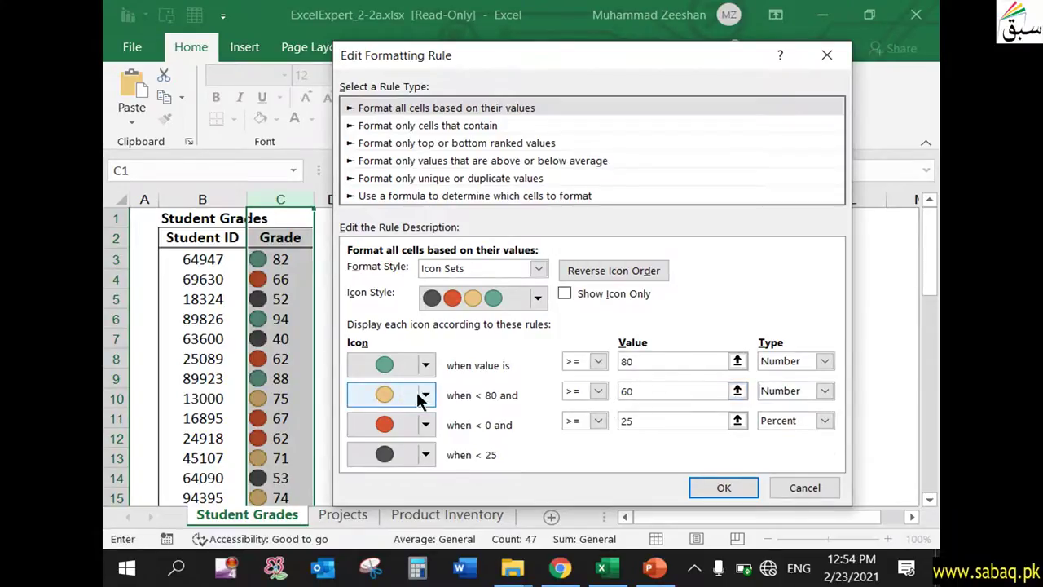
Recheck the task slide in PowerPoint and set the red icon's threshold to >= 50 with type Number
click(670, 573)
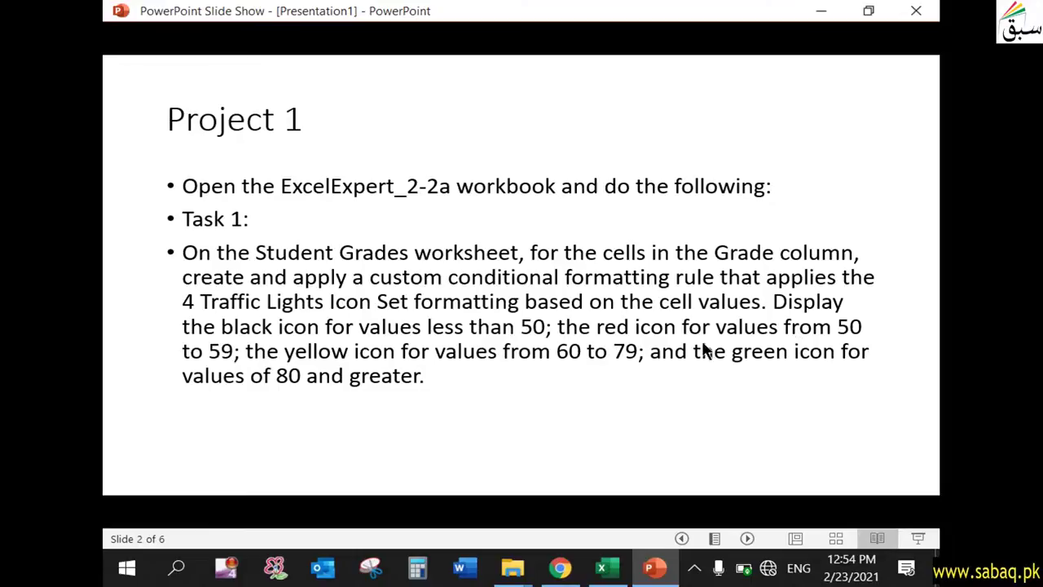
click(823, 13)
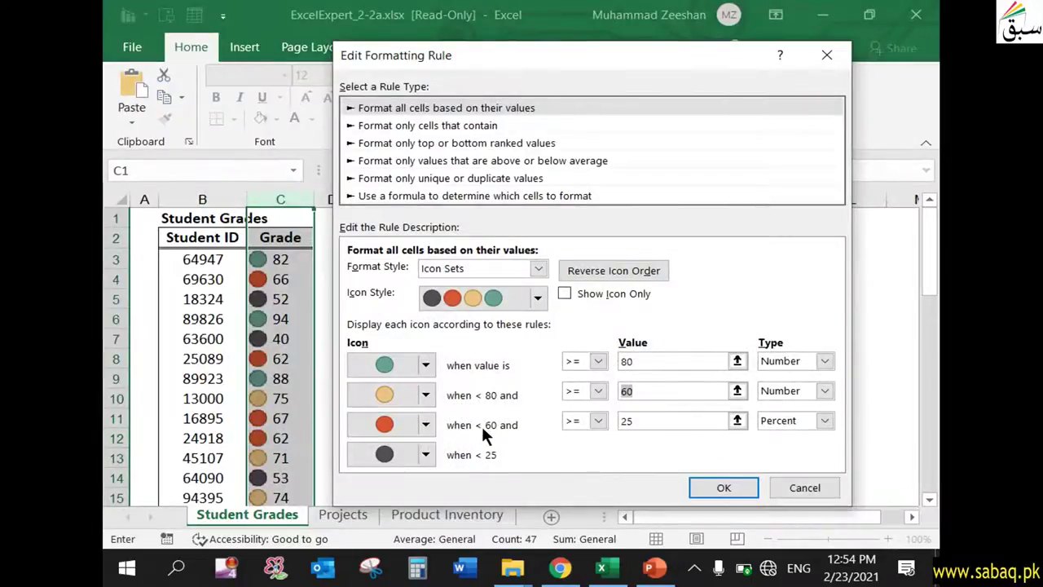
click(643, 424)
drag(635, 420, 618, 424)
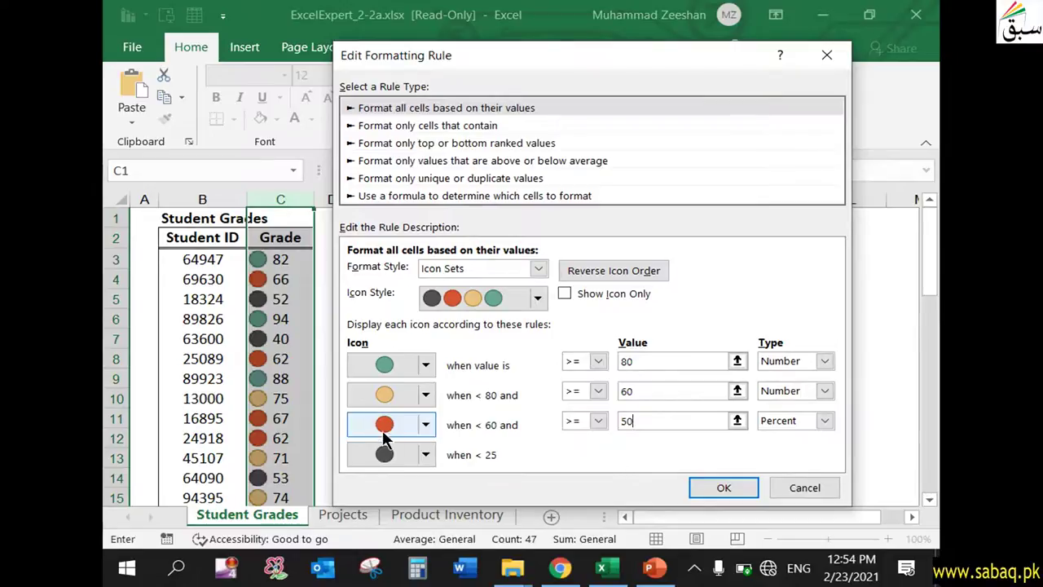
click(823, 420)
click(807, 434)
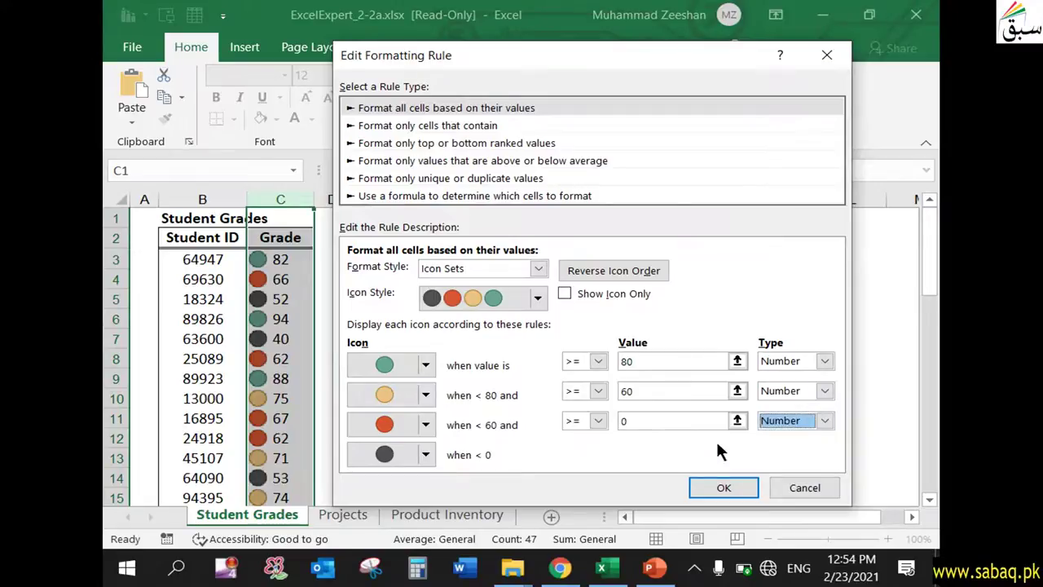
drag(701, 422, 607, 422)
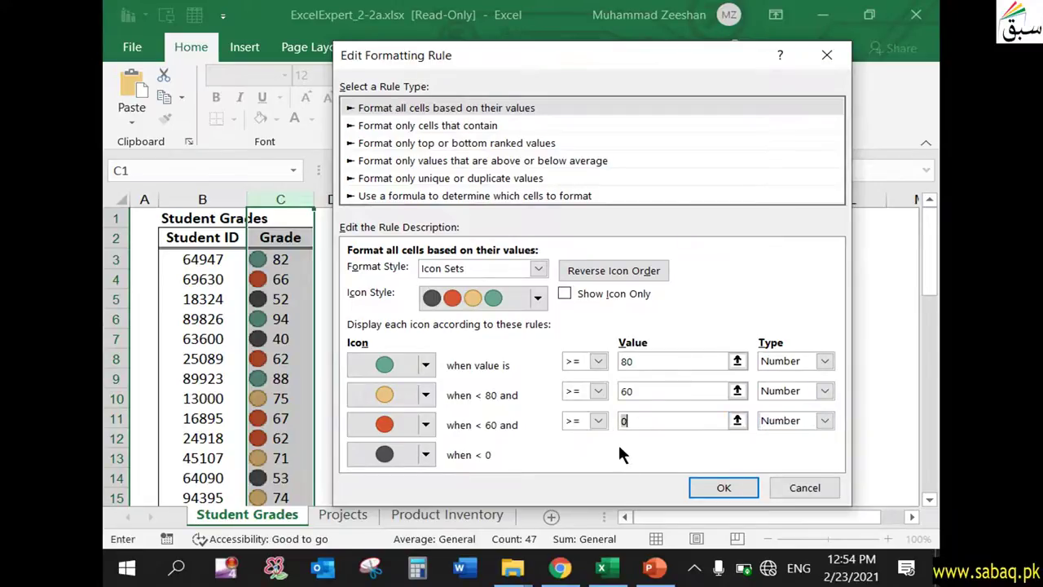
text(50)
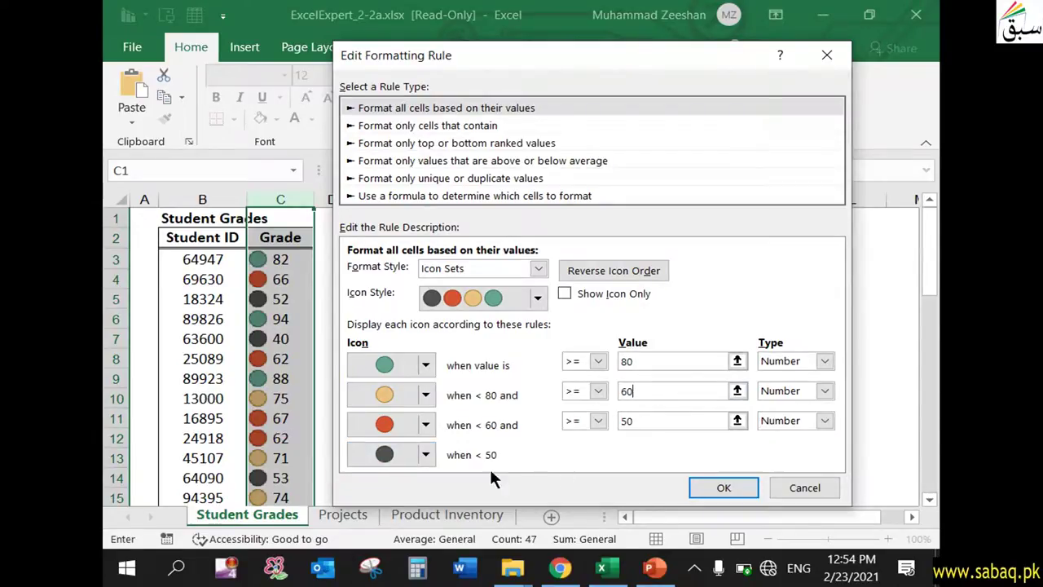
Check the thresholds against the task slide, apply the edited rule to column C and review the Grade icons
click(652, 565)
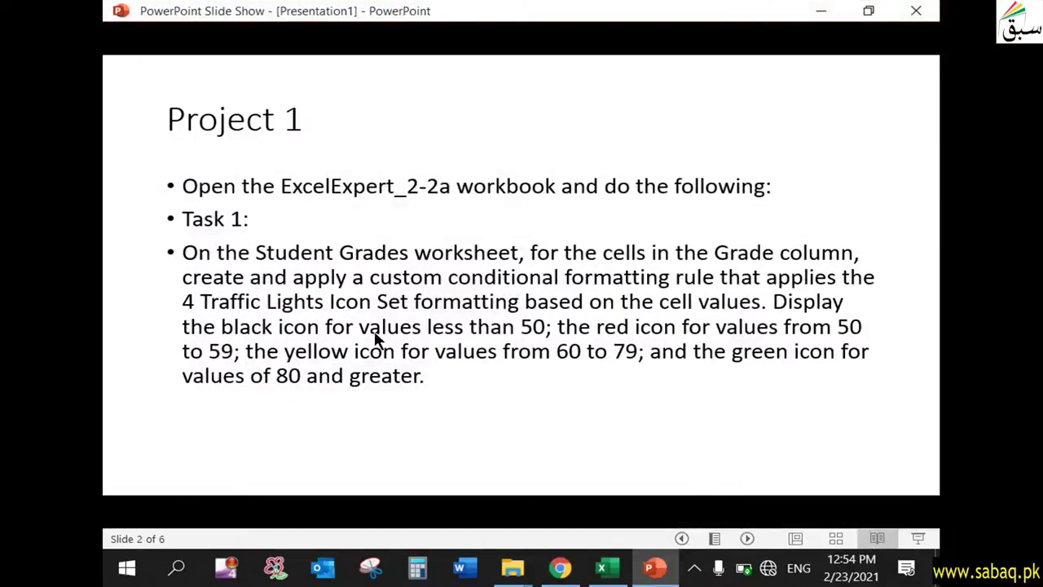
click(821, 11)
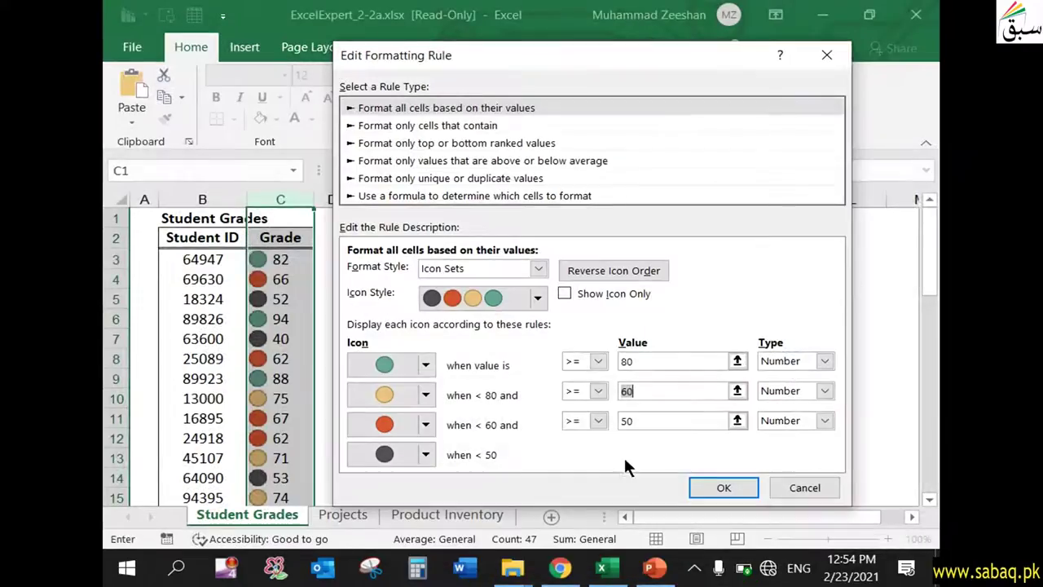
click(664, 420)
click(726, 487)
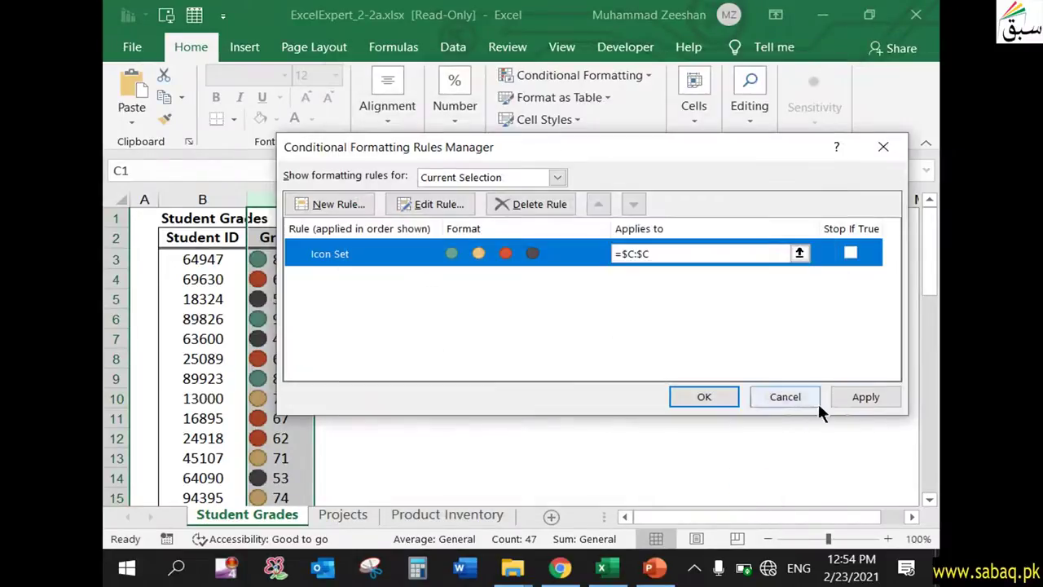
click(856, 398)
click(719, 398)
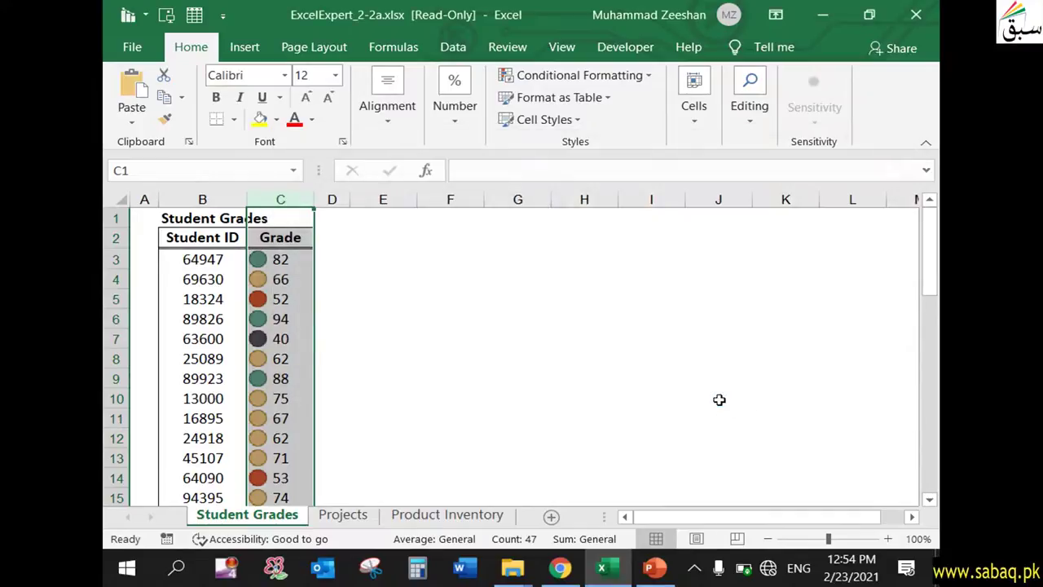
click(719, 399)
click(281, 345)
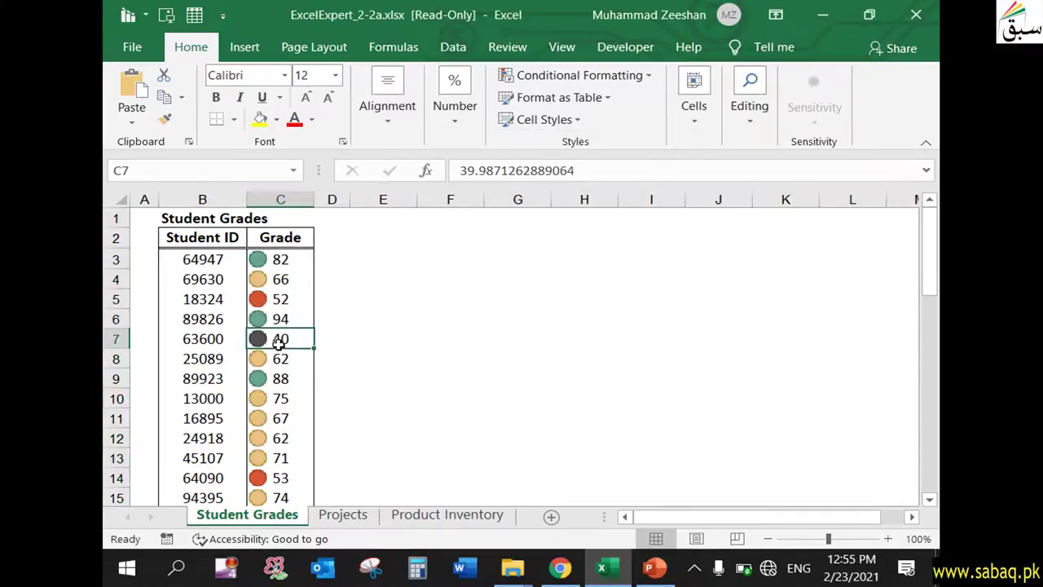
scroll(285, 448, down, 3)
scroll(285, 450, down, 5)
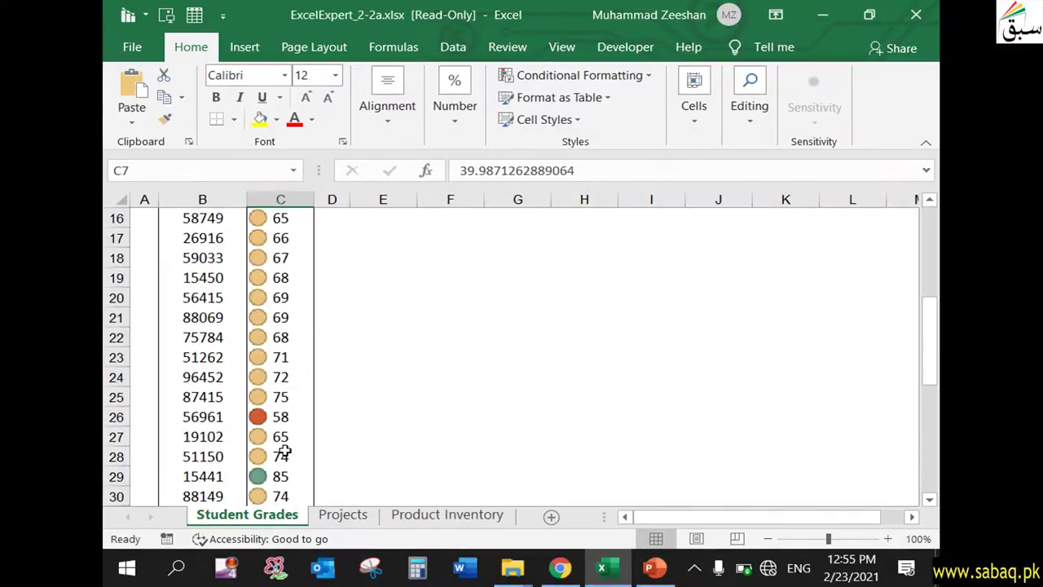
Examine the black and red icons in the Grade column against their grades, including cells C37, C14 and C26
scroll(285, 450, down, 1)
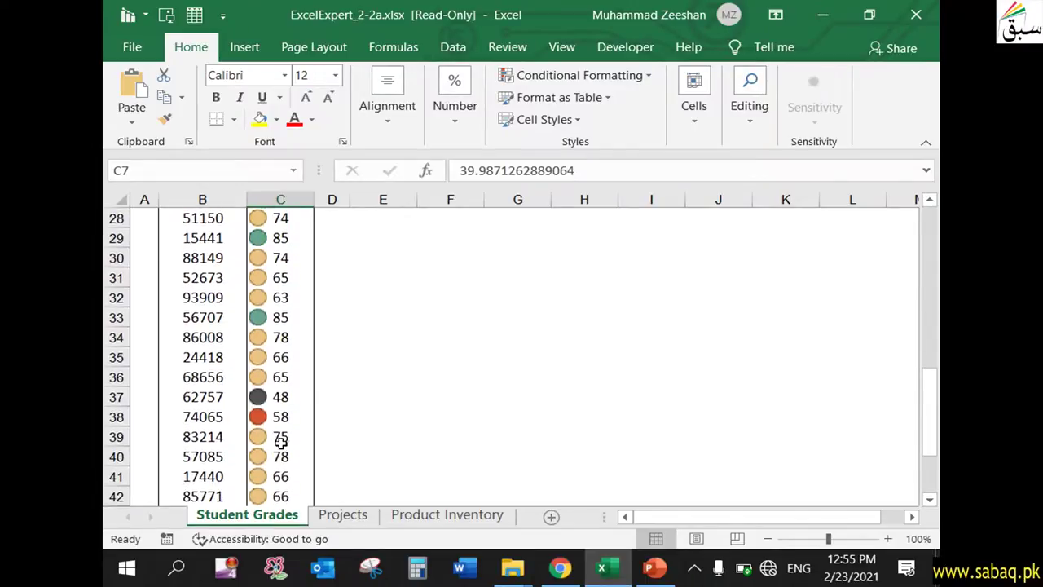
click(281, 397)
scroll(285, 477, up, 5)
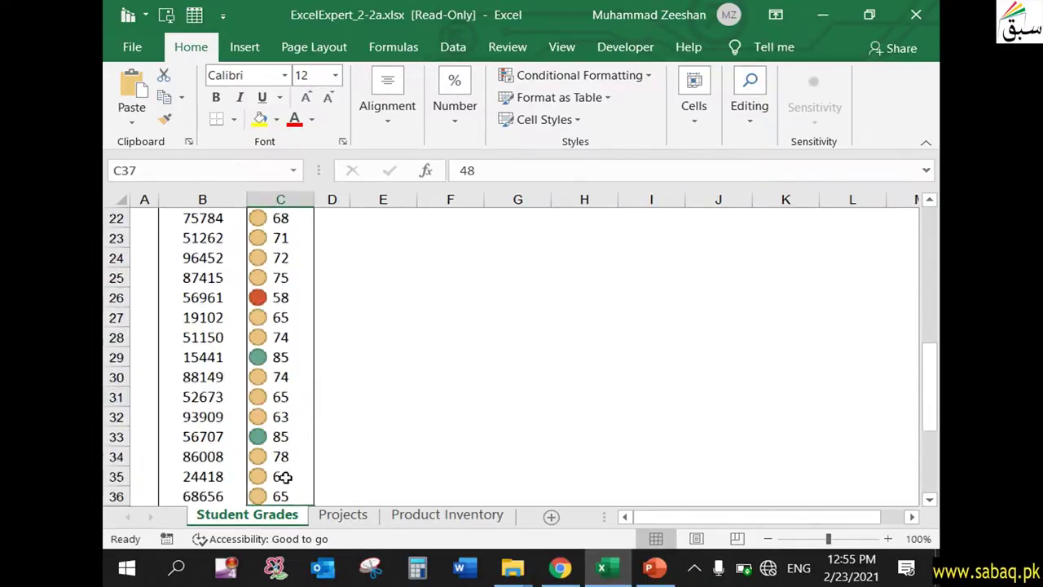
scroll(290, 477, up, 2)
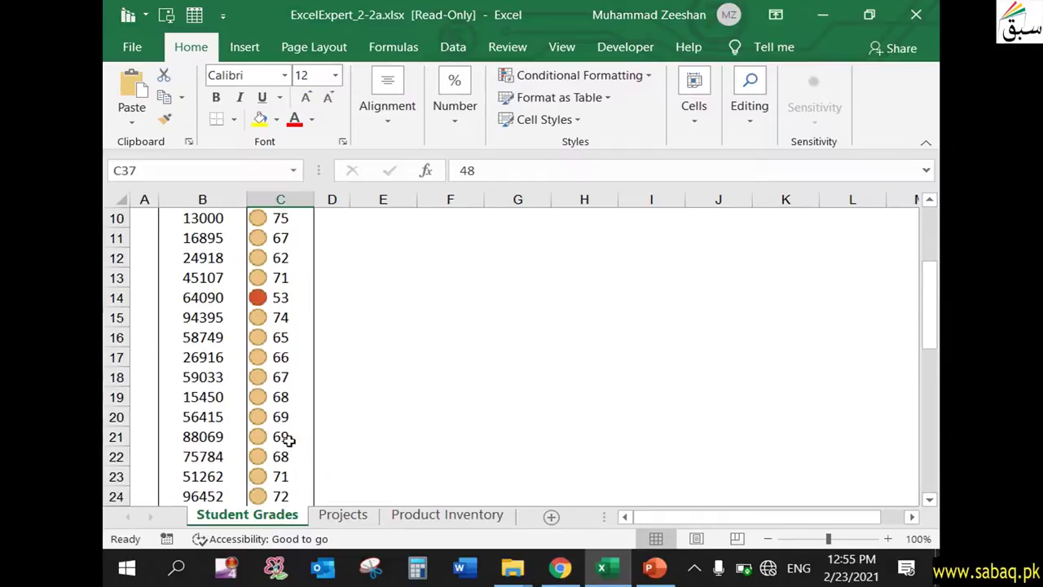
click(282, 350)
scroll(275, 444, down, 3)
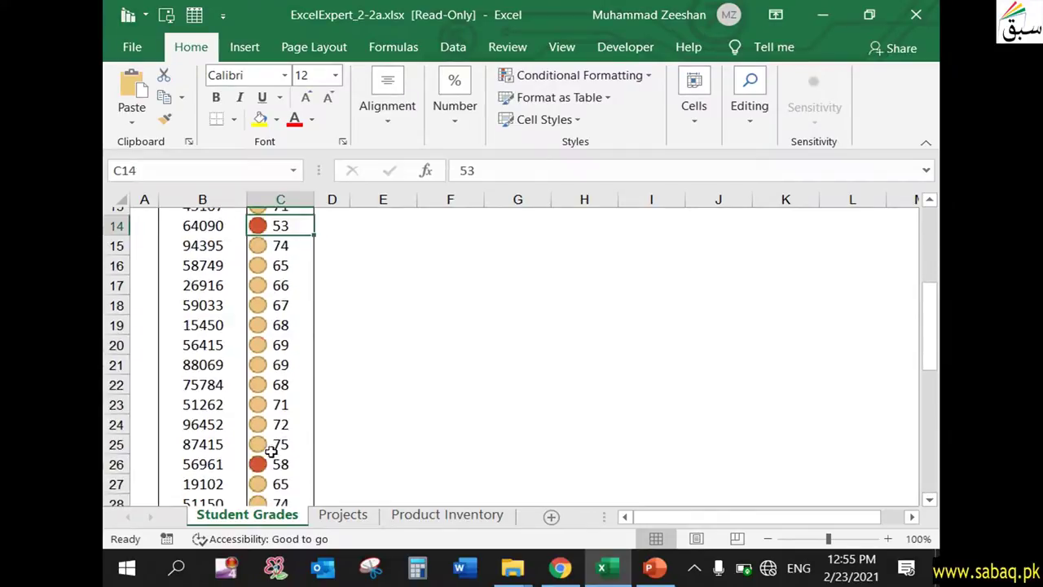
click(280, 417)
scroll(278, 456, down, 4)
scroll(277, 462, down, 1)
scroll(277, 476, down, 2)
scroll(270, 466, up, 6)
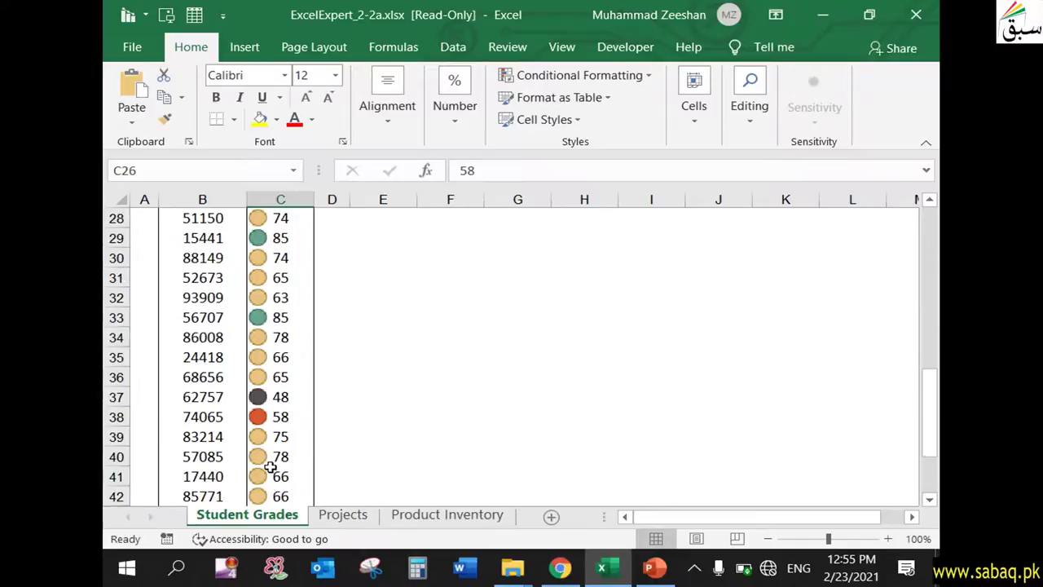
Review the green icons in the Grade column at C6 and C9 and look over the whole grade list
scroll(273, 457, up, 2)
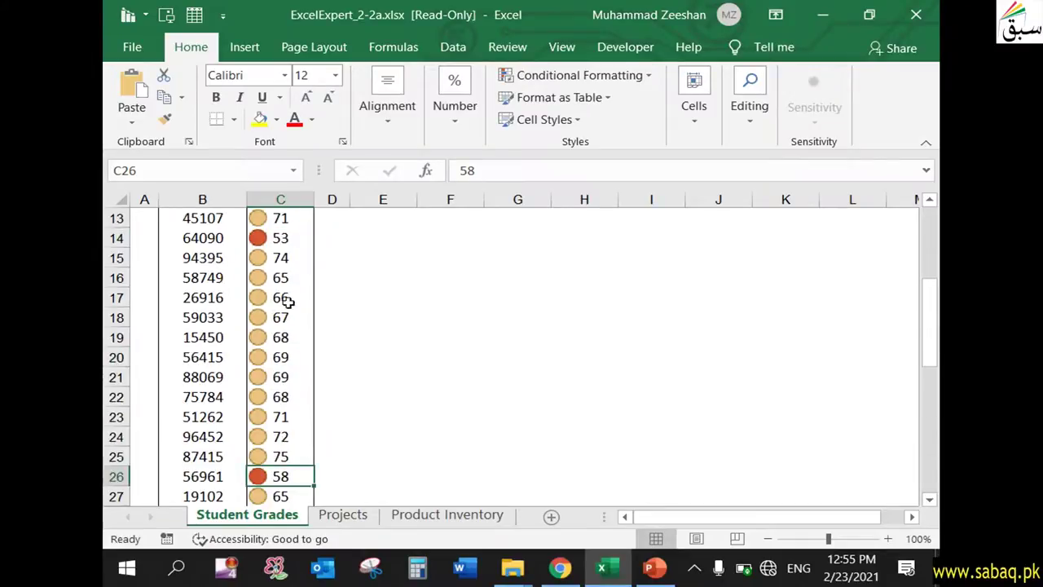
scroll(261, 367, up, 3)
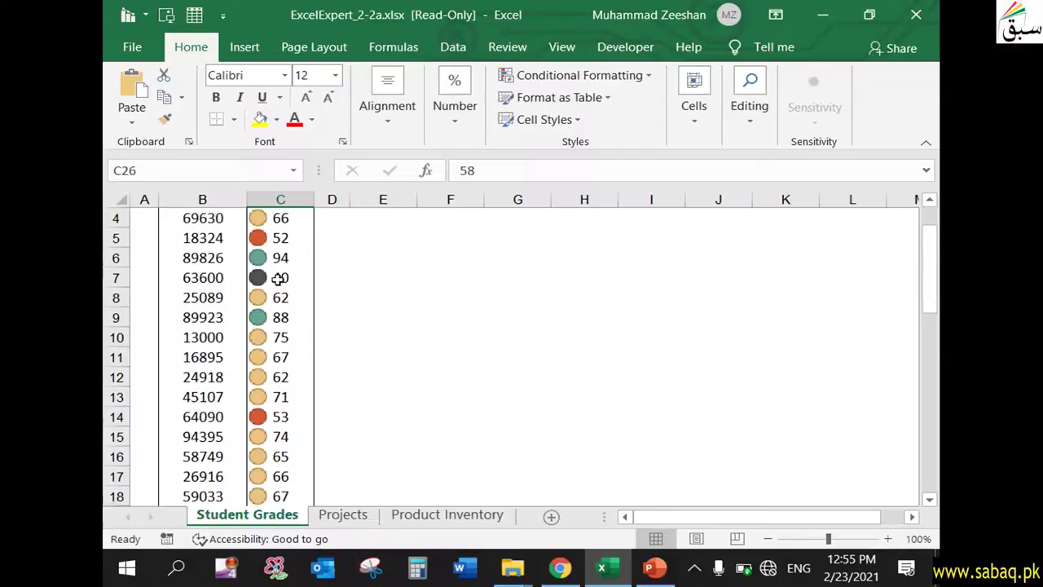
click(281, 259)
click(294, 324)
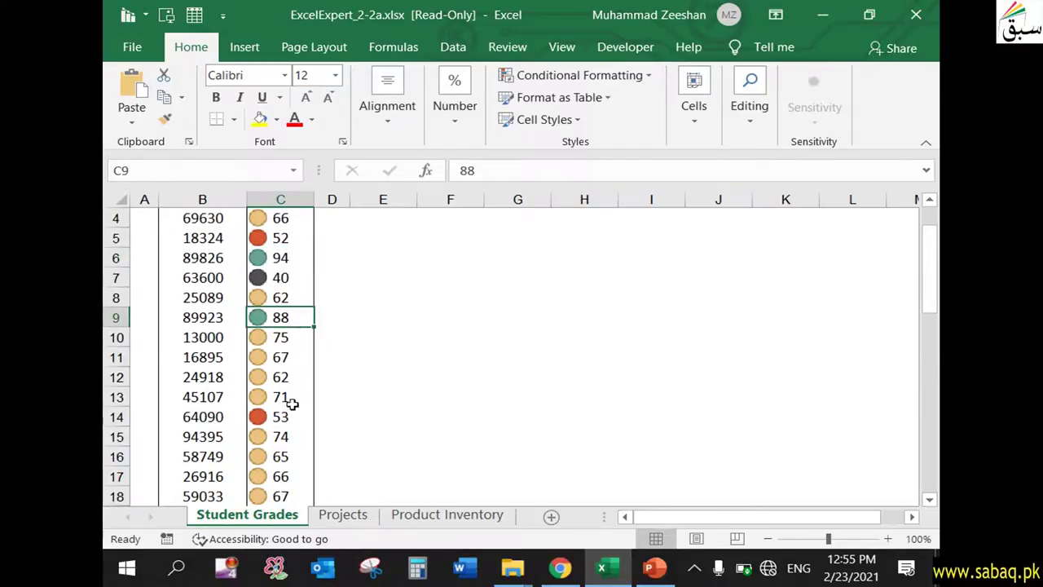
scroll(287, 406, down, 8)
scroll(291, 407, up, 6)
scroll(291, 407, up, 3)
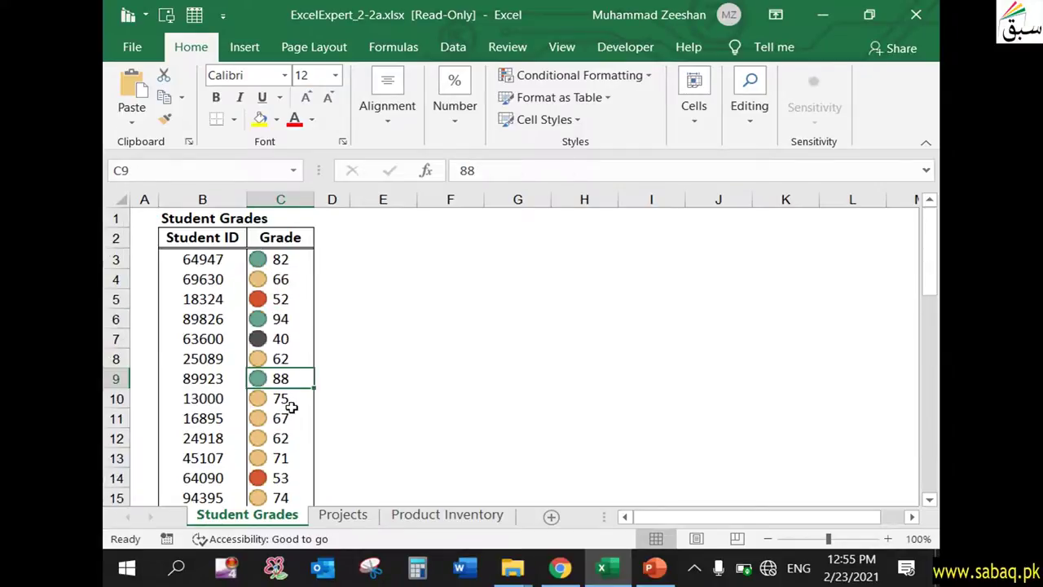
Switch to PowerPoint to read the Task 2 slide, and return to Excel on the Projects worksheet
click(654, 569)
click(522, 433)
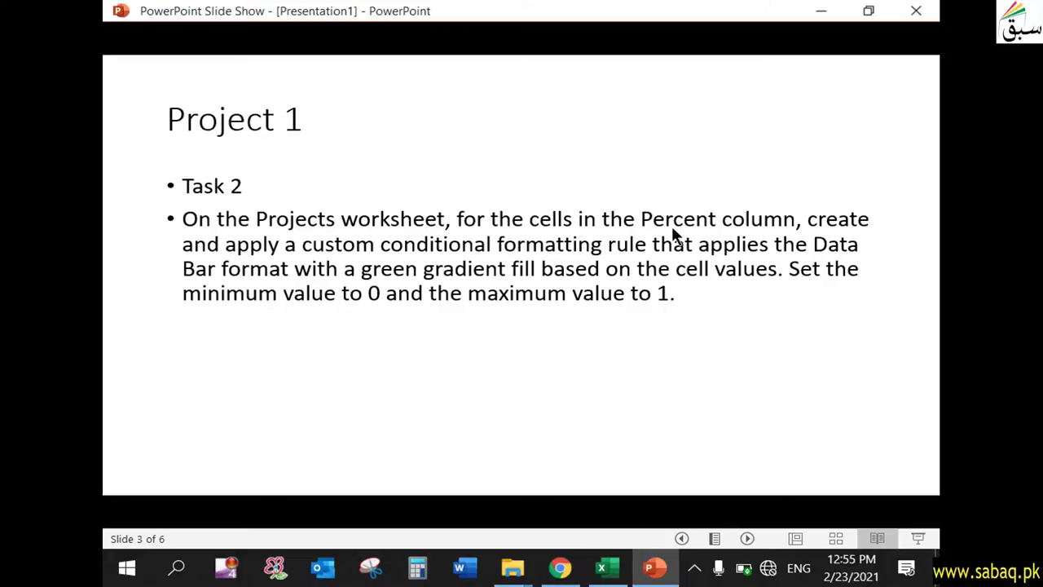
click(607, 568)
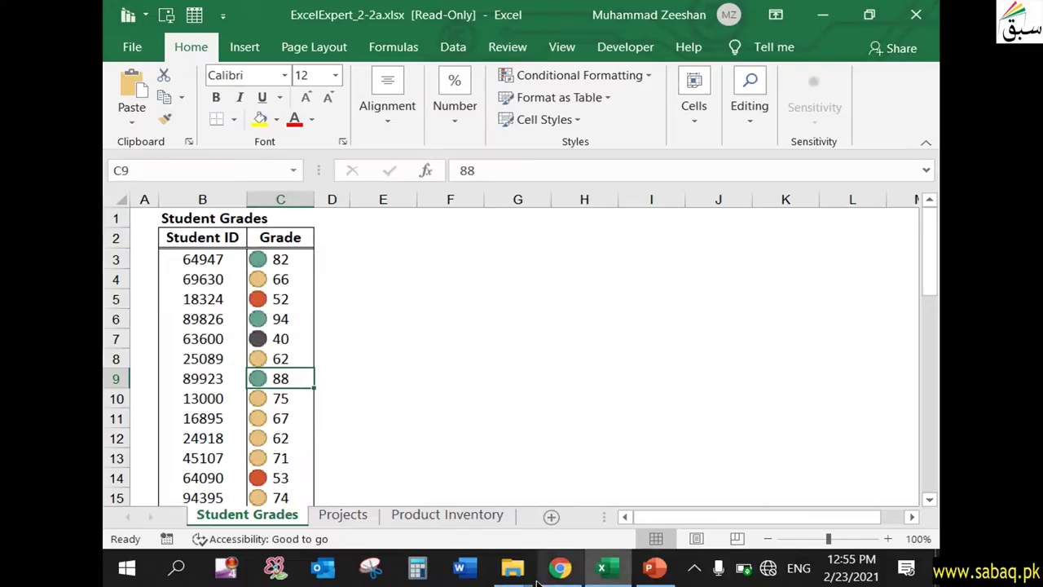
click(358, 516)
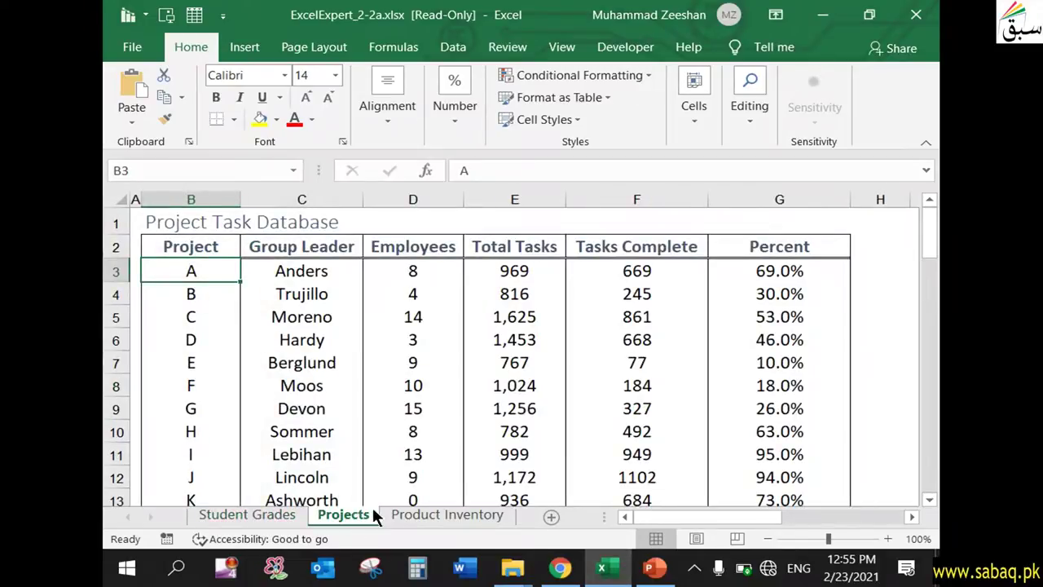
Recheck the Task 2 slide and apply green gradient-fill data bars to the Percent column G
click(832, 202)
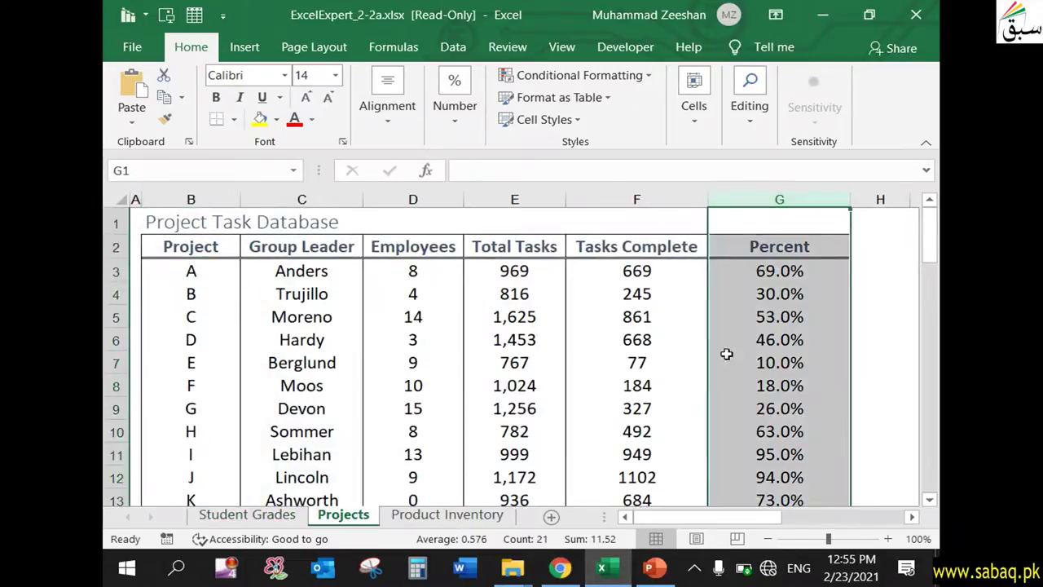
click(654, 569)
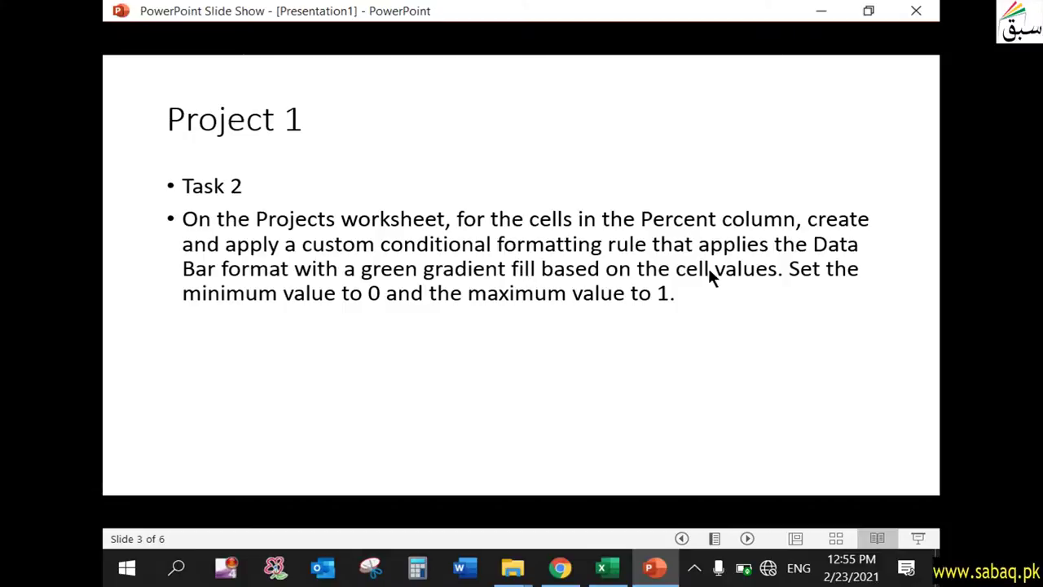
click(823, 12)
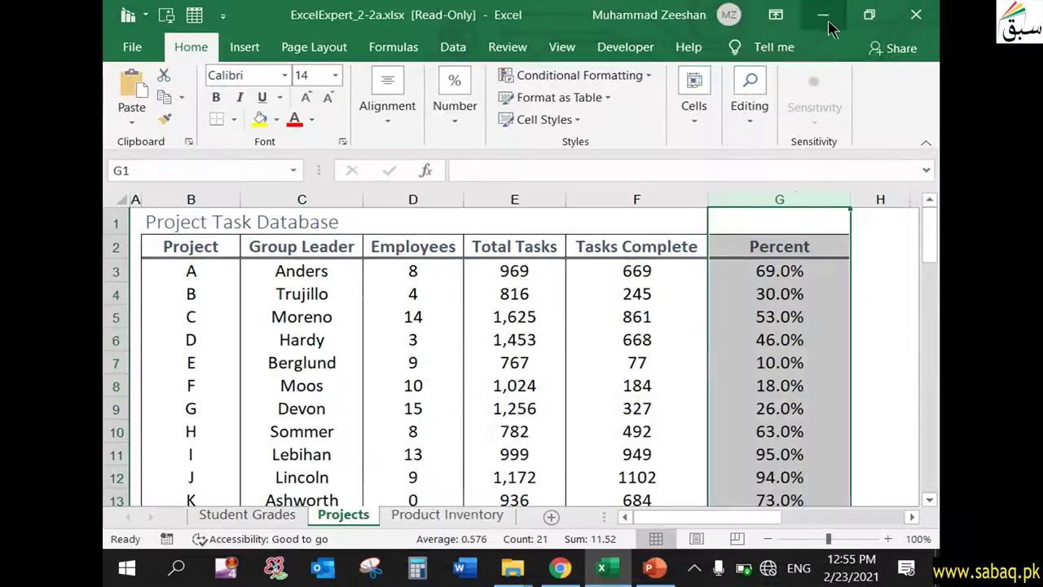
click(797, 199)
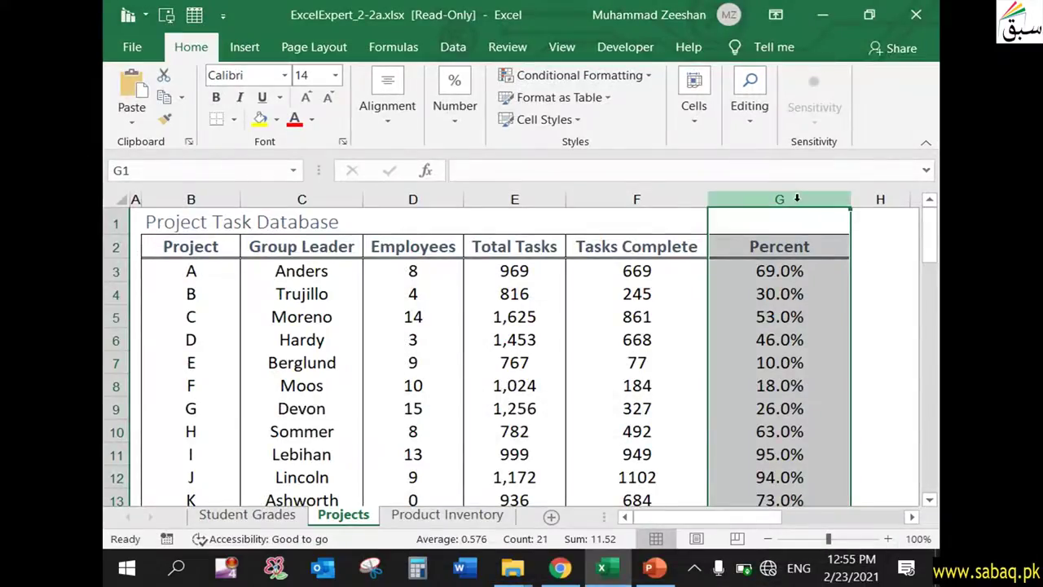
click(645, 76)
mouse_move(674, 195)
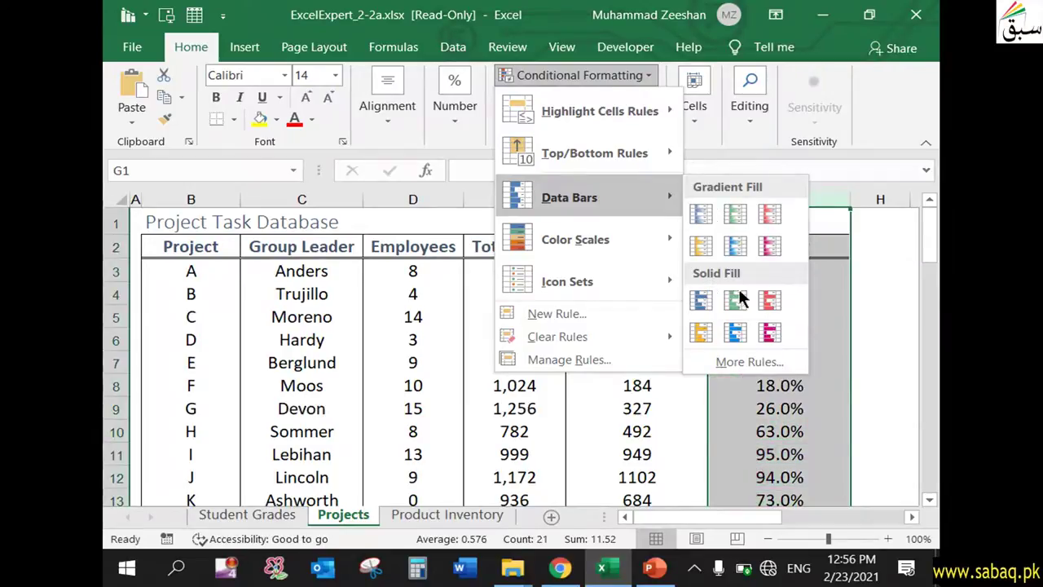
click(741, 213)
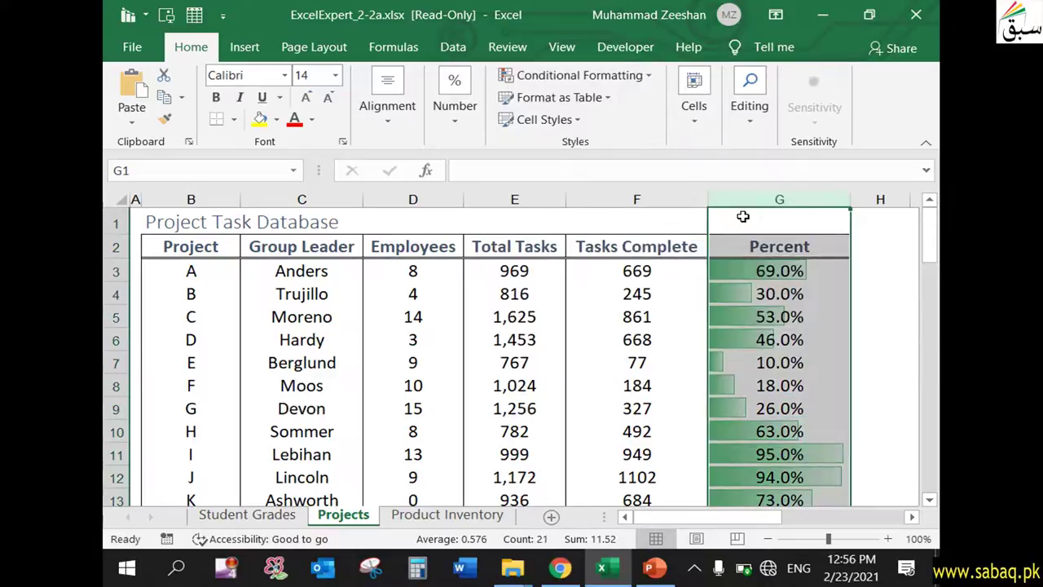
Check the slide for the required minimum and maximum values and review the data bars down the Percent column
click(665, 568)
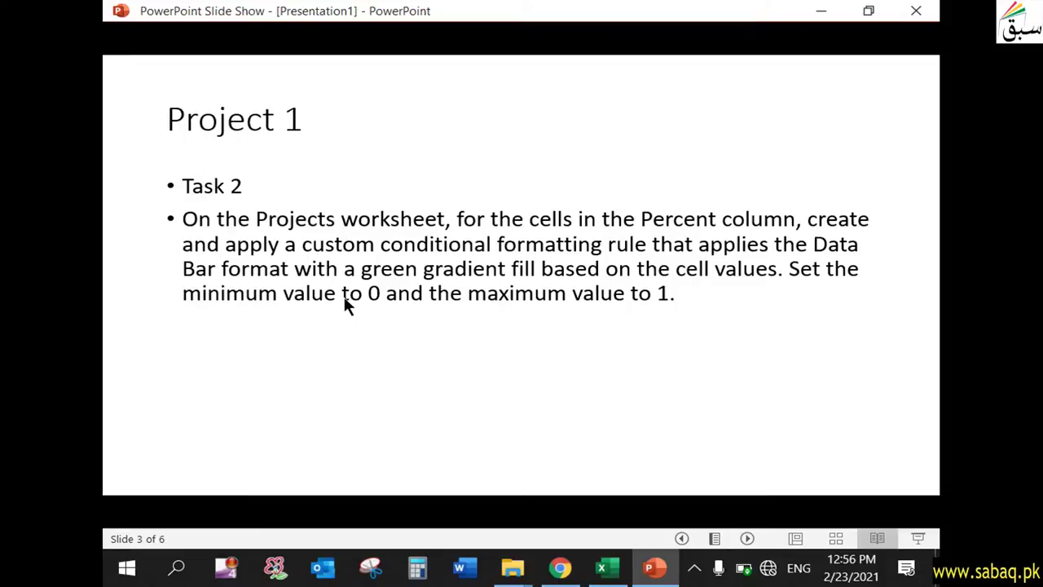
click(654, 567)
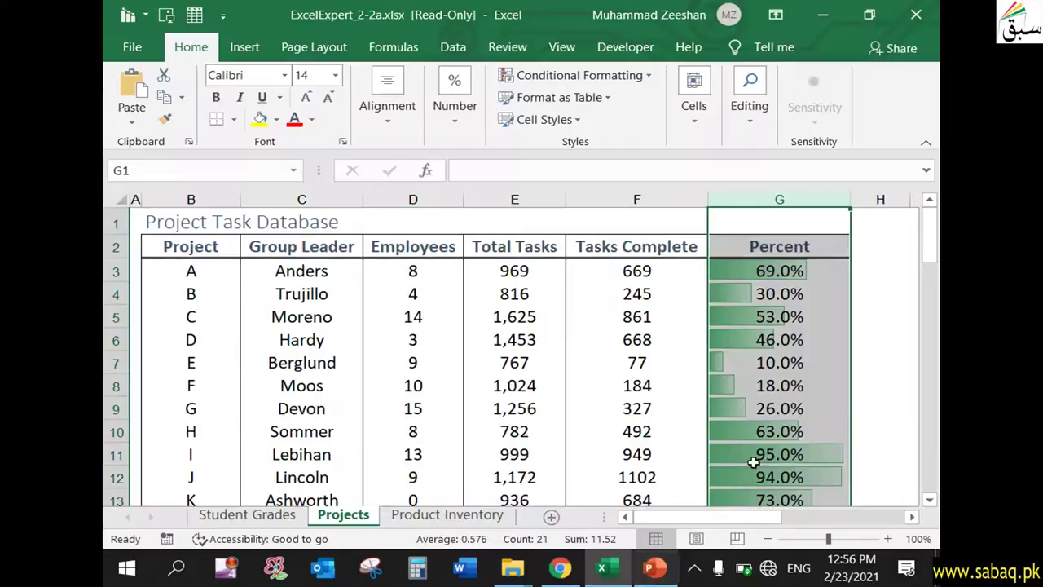
click(833, 423)
scroll(843, 433, down, 4)
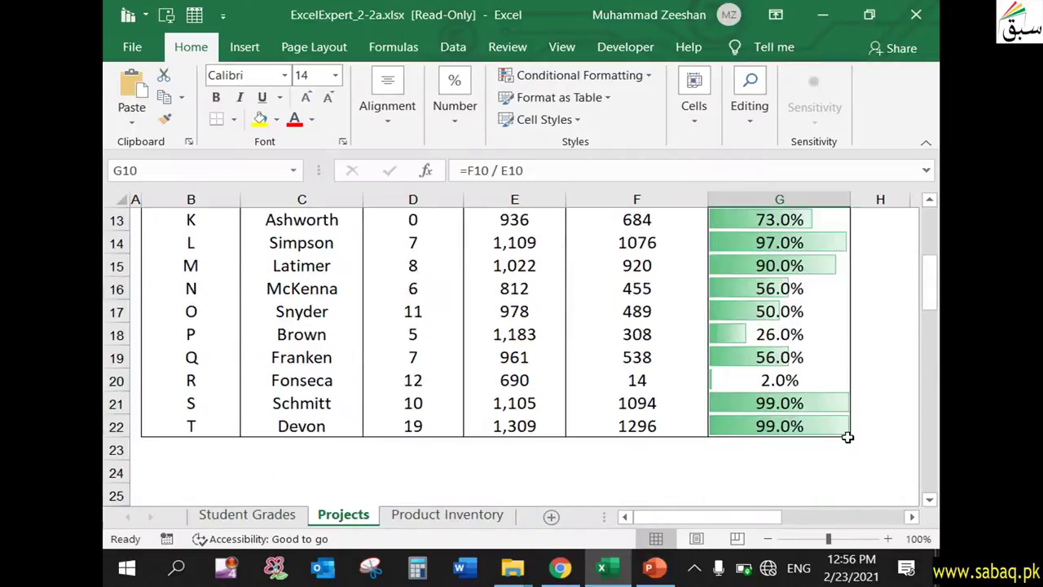
scroll(842, 438, up, 4)
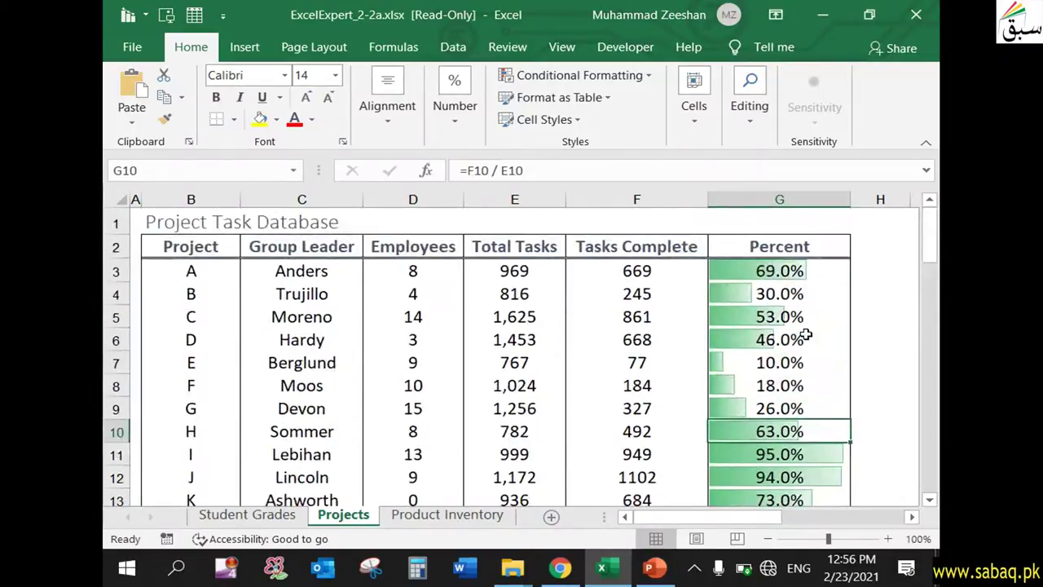
click(803, 294)
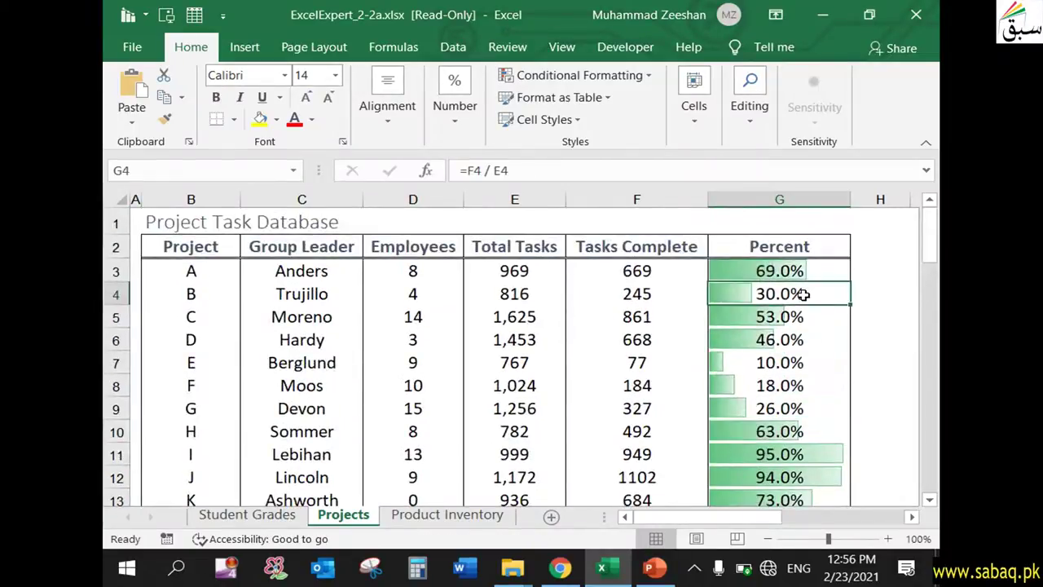
Open the Data Bar rule of column G for editing from the conditional formatting rules manager
click(795, 200)
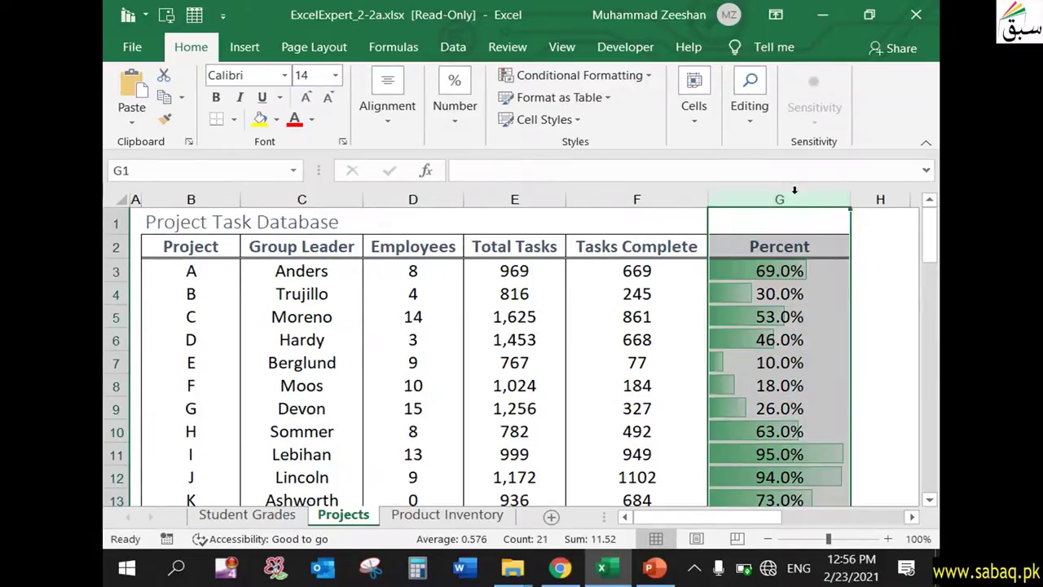
click(624, 73)
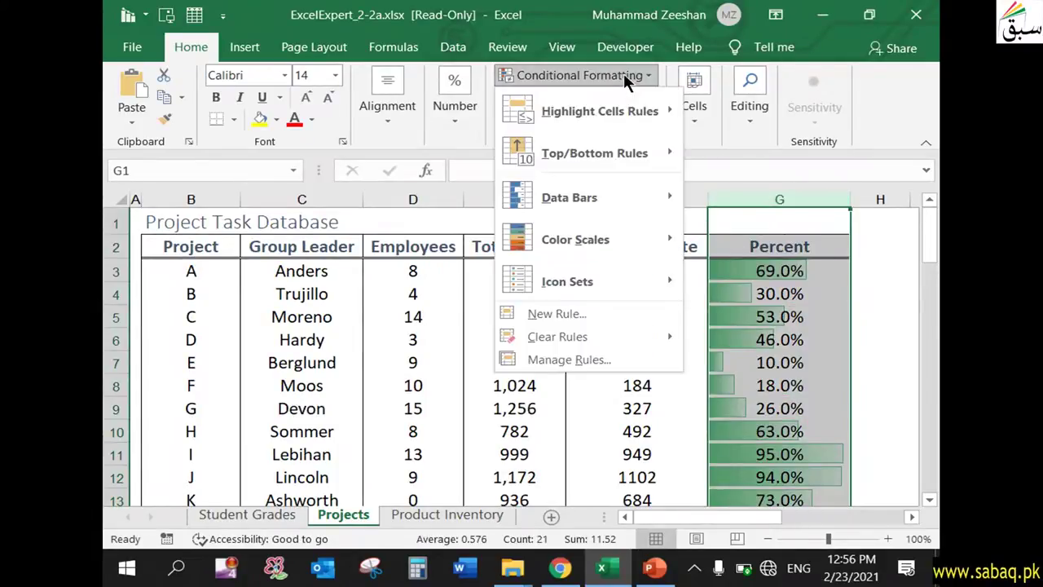
click(609, 359)
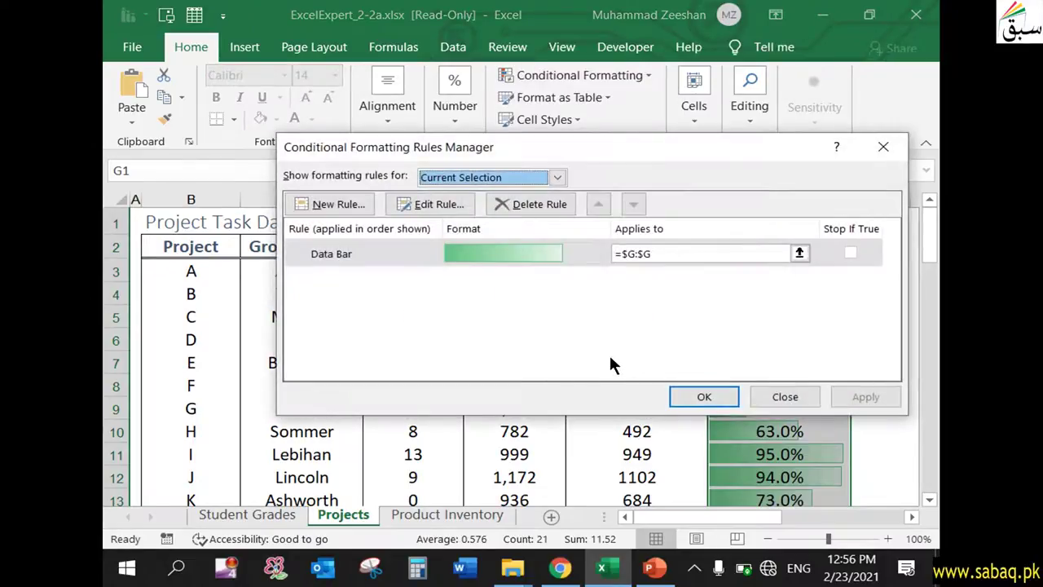
click(438, 251)
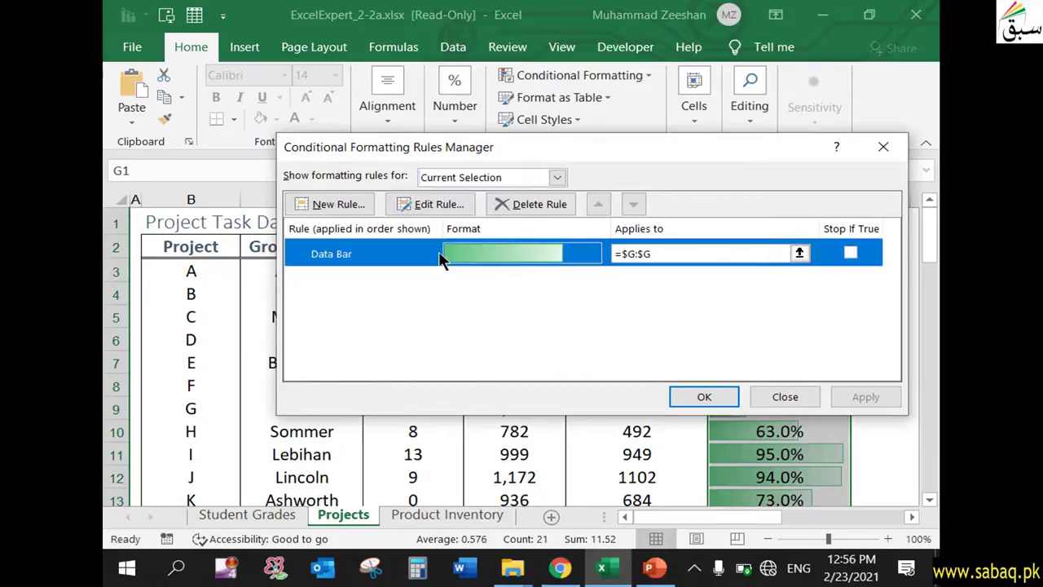
click(446, 204)
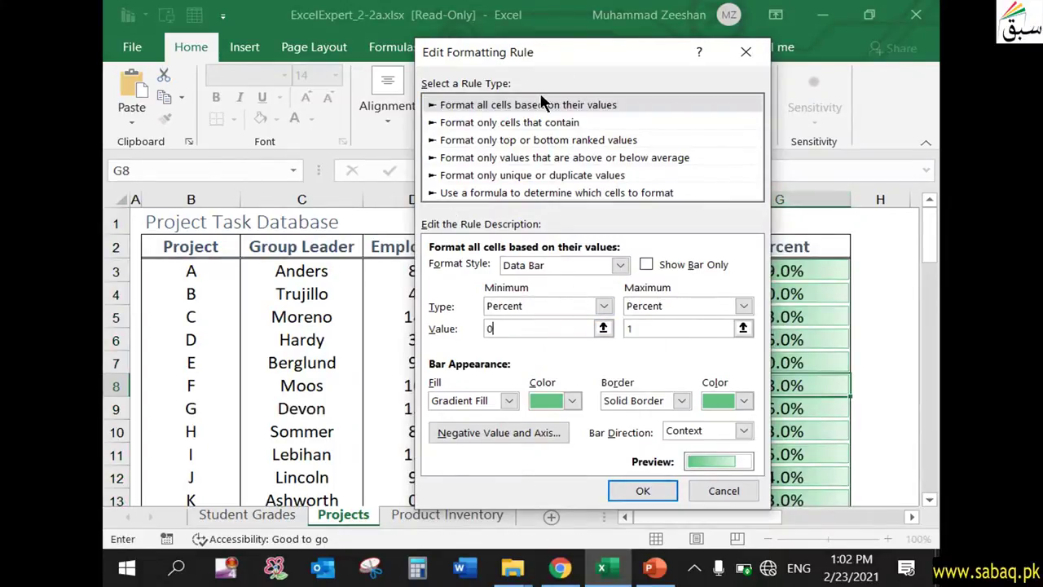
Set the data bar's maximum value to 1 and apply the edited rule to column G
drag(591, 57, 676, 60)
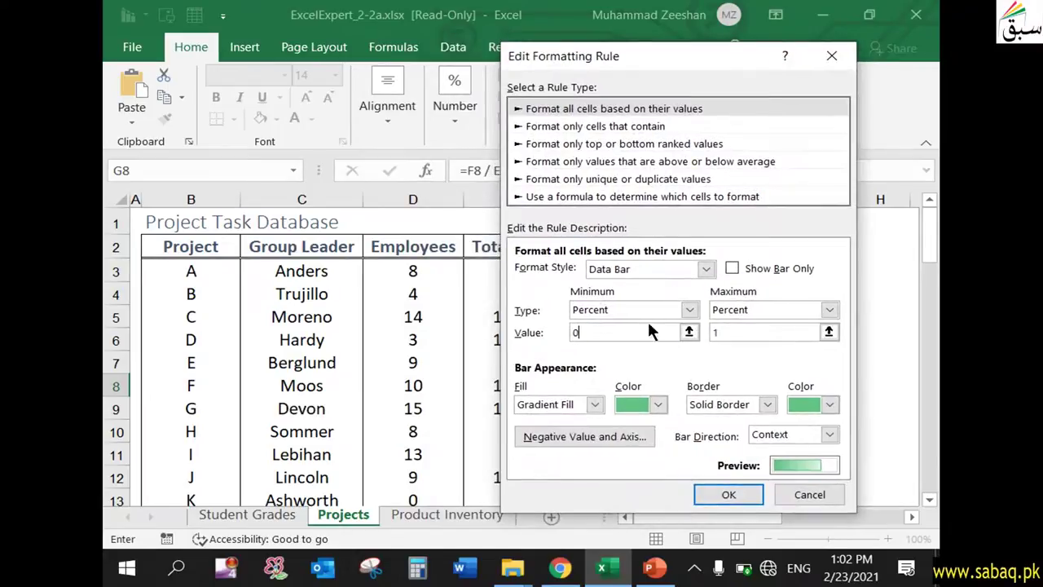
double_click(717, 332)
key(BackSpace)
text(1)
click(737, 496)
click(839, 397)
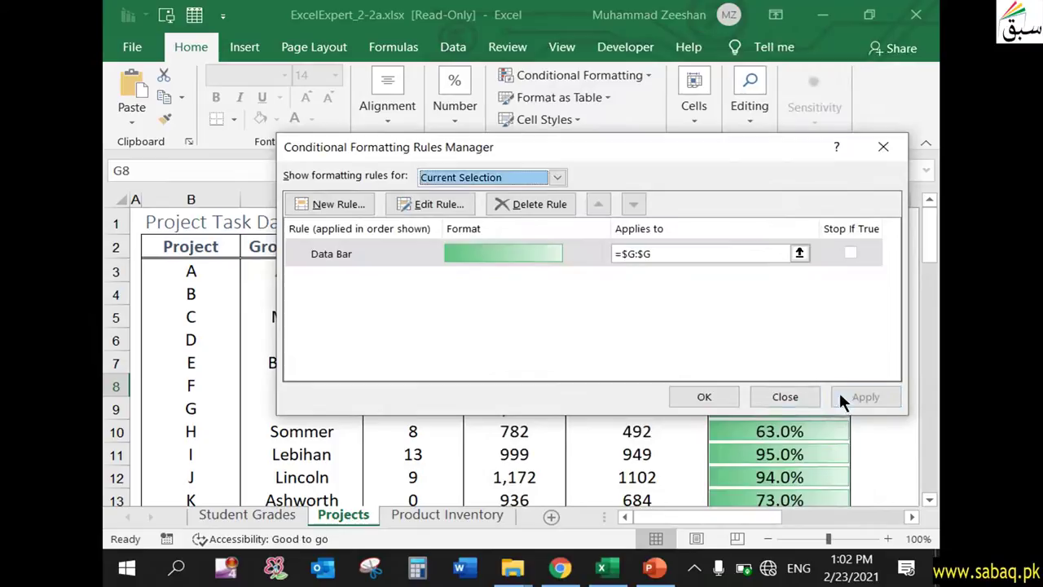
click(733, 397)
Examine the edited data bars down the Percent column, including project R's cell G20, and reselect column G
click(765, 402)
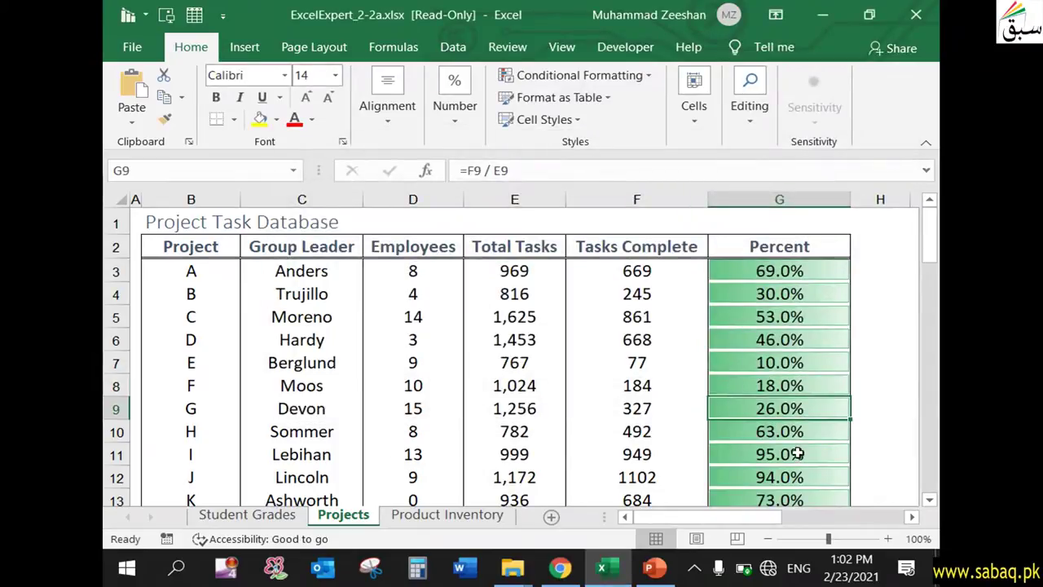
scroll(792, 454, down, 3)
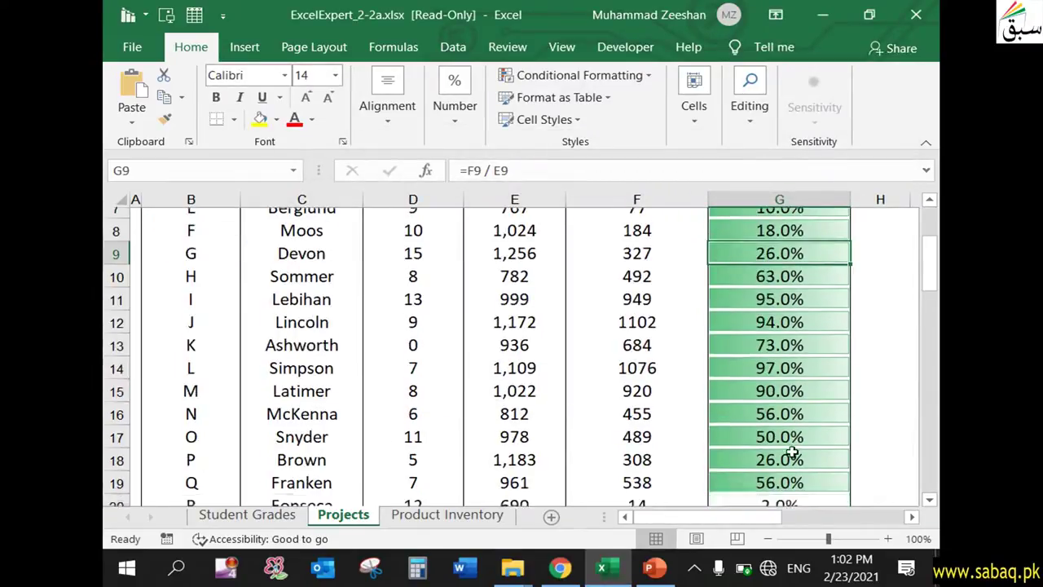
click(818, 448)
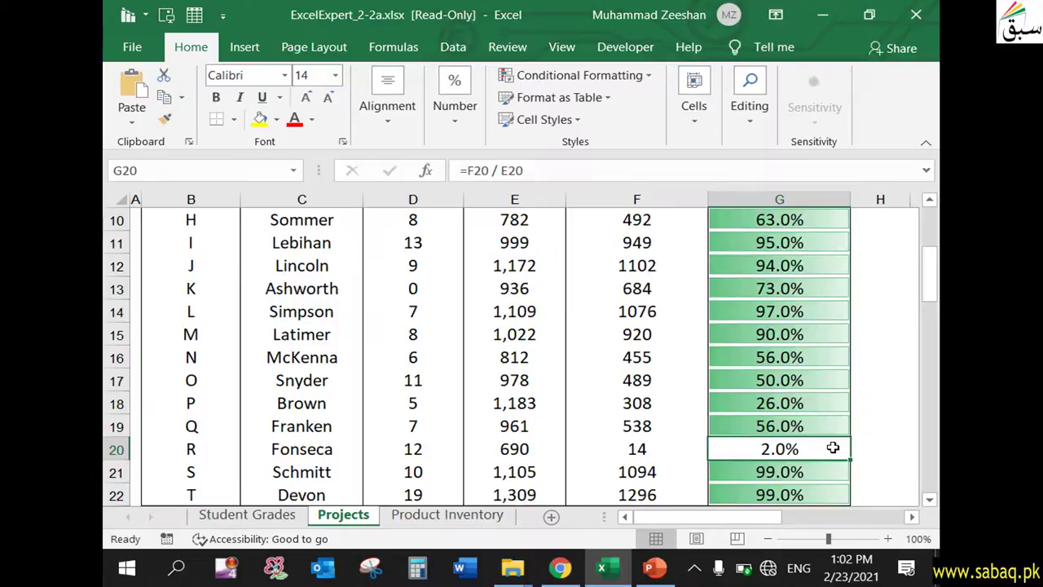
scroll(783, 448, up, 3)
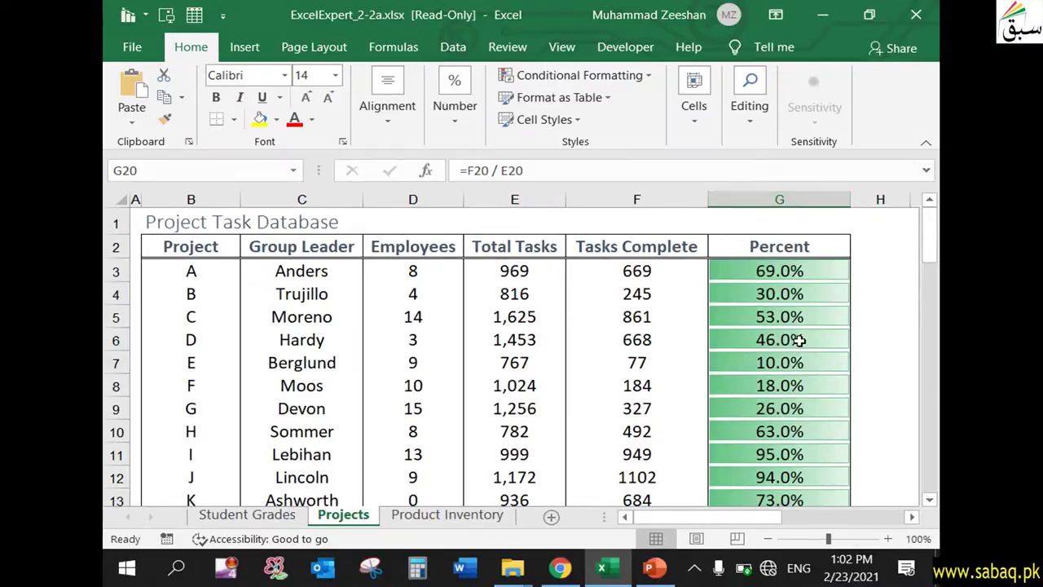
click(771, 341)
click(771, 365)
click(789, 199)
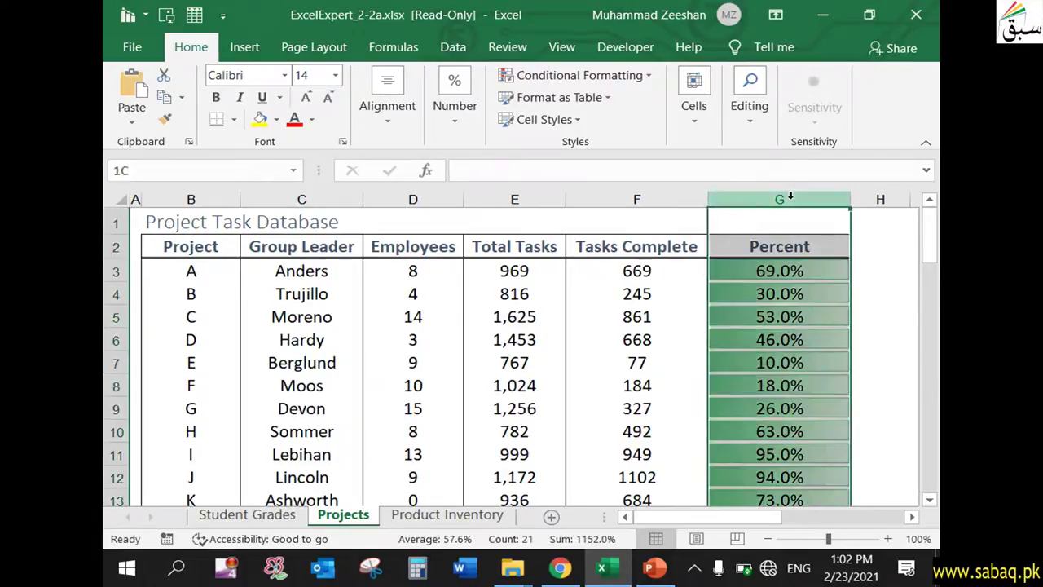
Change the number format of the Percent column G to Number
click(480, 118)
click(559, 170)
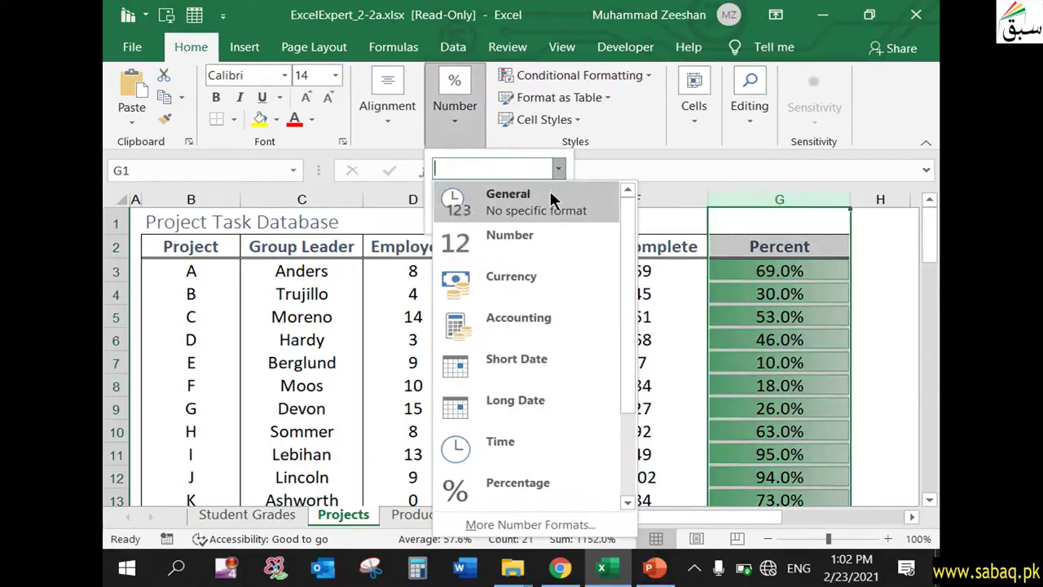
click(550, 239)
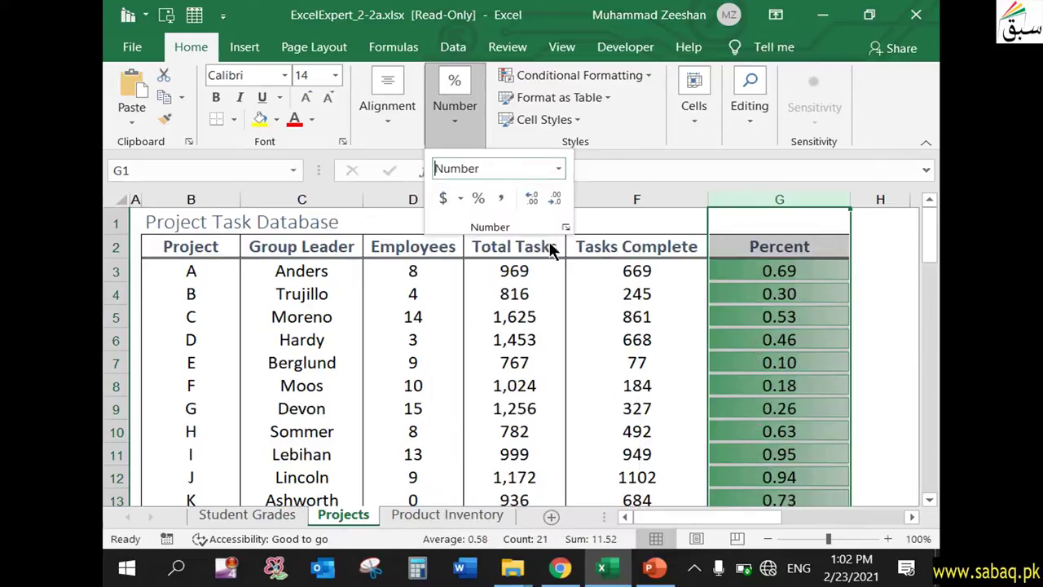
click(810, 347)
click(807, 359)
click(807, 341)
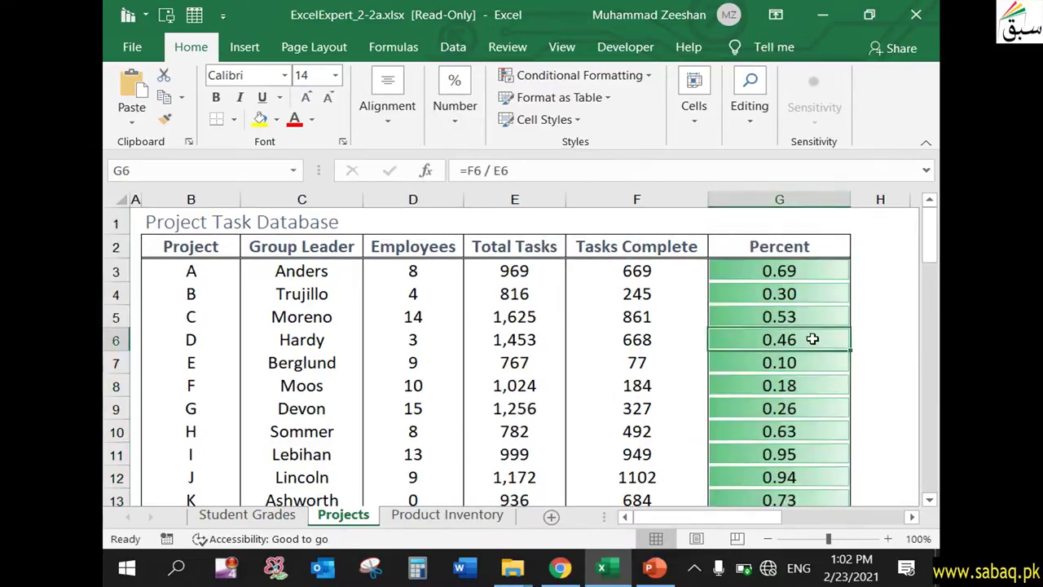
Examine the data bars against the decimal values down the Percent column, including project R's cell G20
click(821, 389)
scroll(812, 416, down, 1)
scroll(807, 410, down, 1)
scroll(807, 408, up, 2)
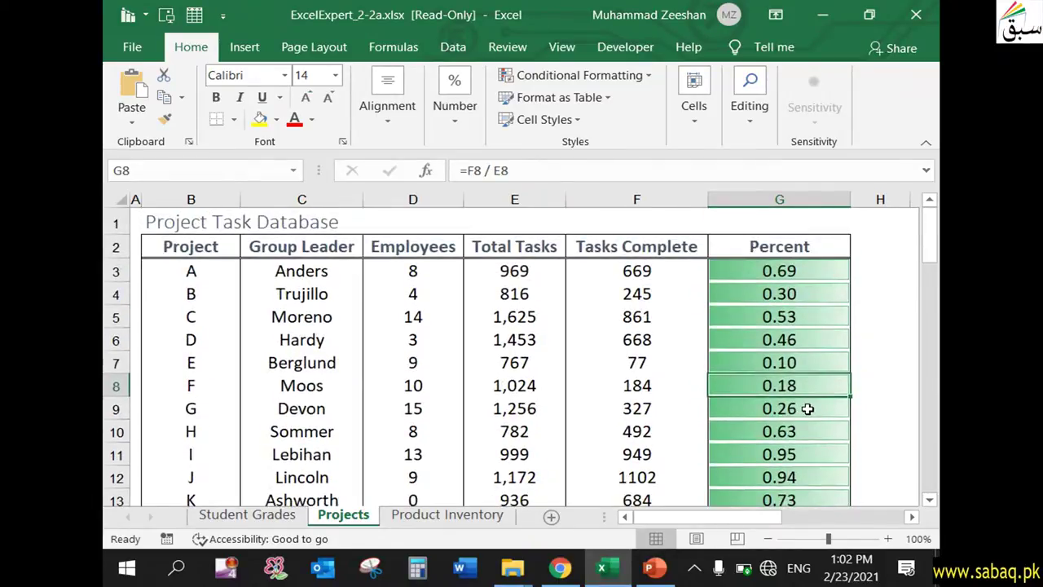
scroll(807, 409, down, 2)
scroll(808, 403, up, 2)
scroll(795, 285, down, 5)
click(799, 312)
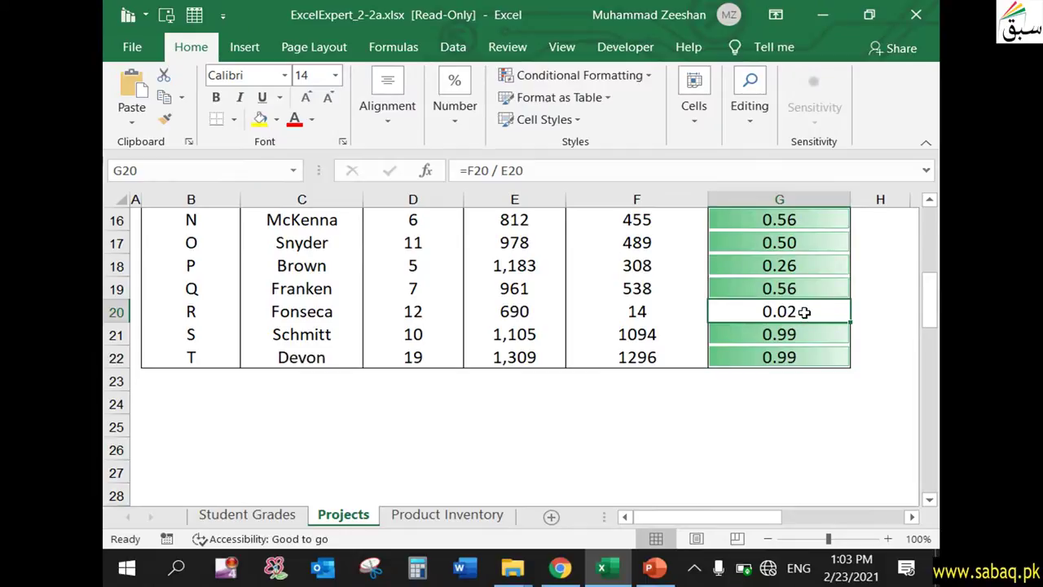
scroll(803, 316, up, 5)
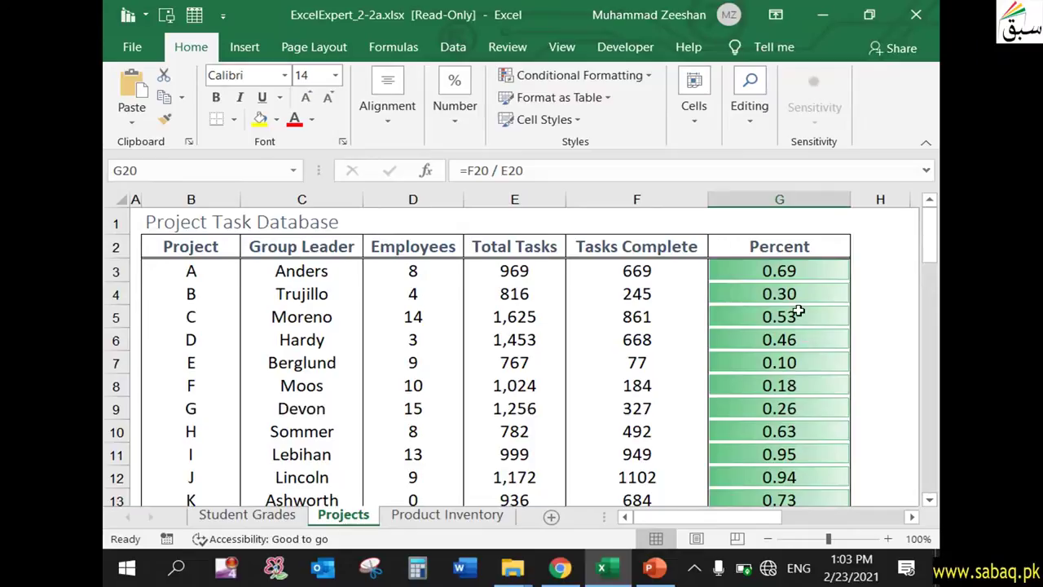
Change the number format of project R's percent cell G20 to Percentage
click(454, 115)
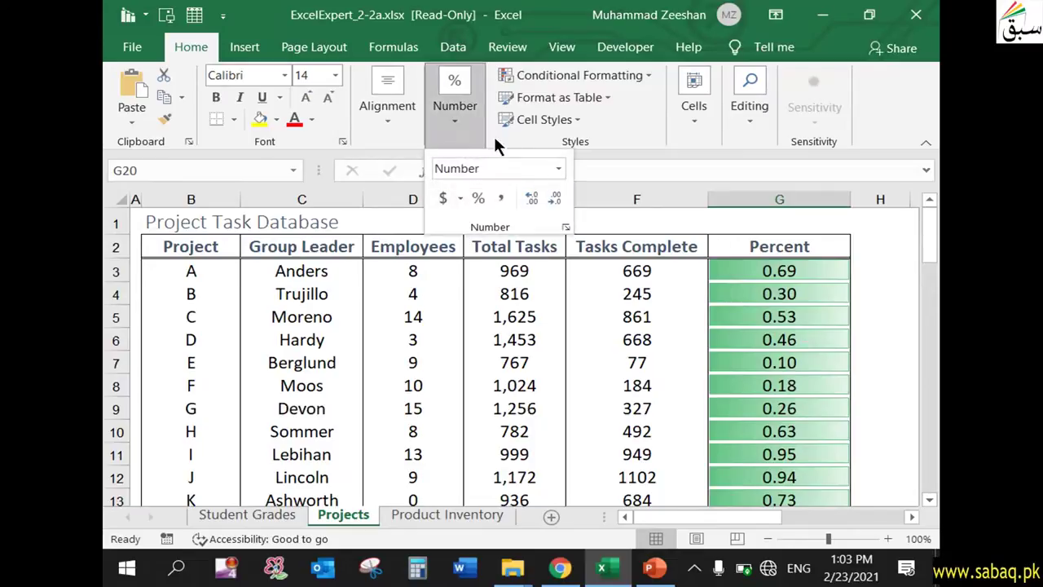
click(558, 167)
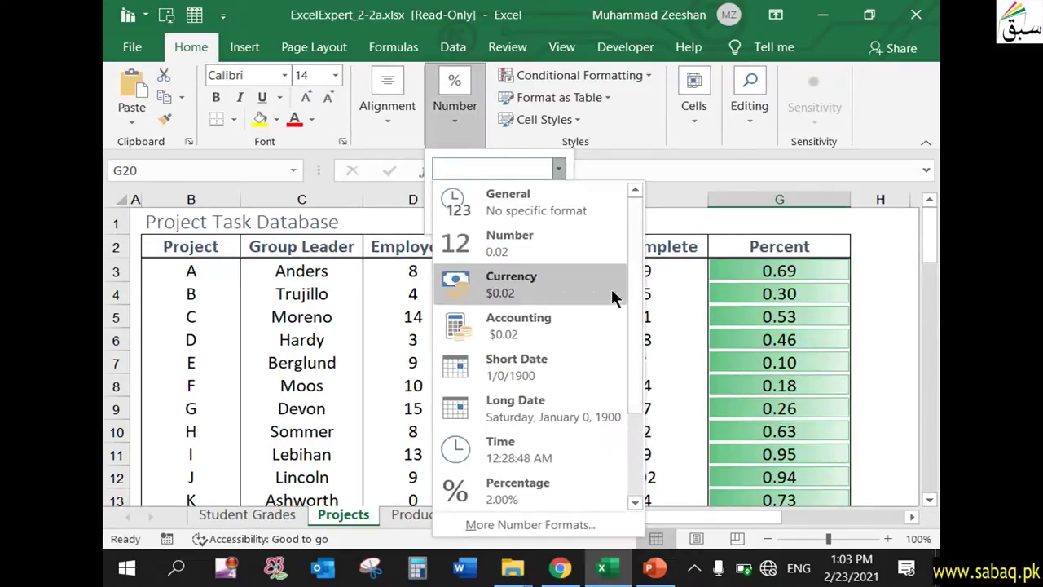
click(556, 489)
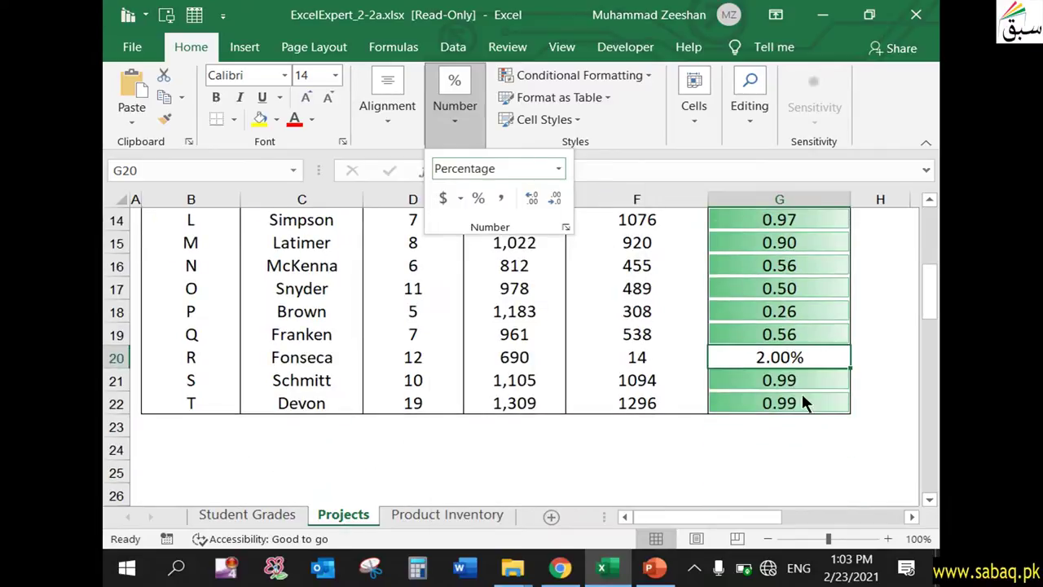
key(Escape)
scroll(796, 380, up, 5)
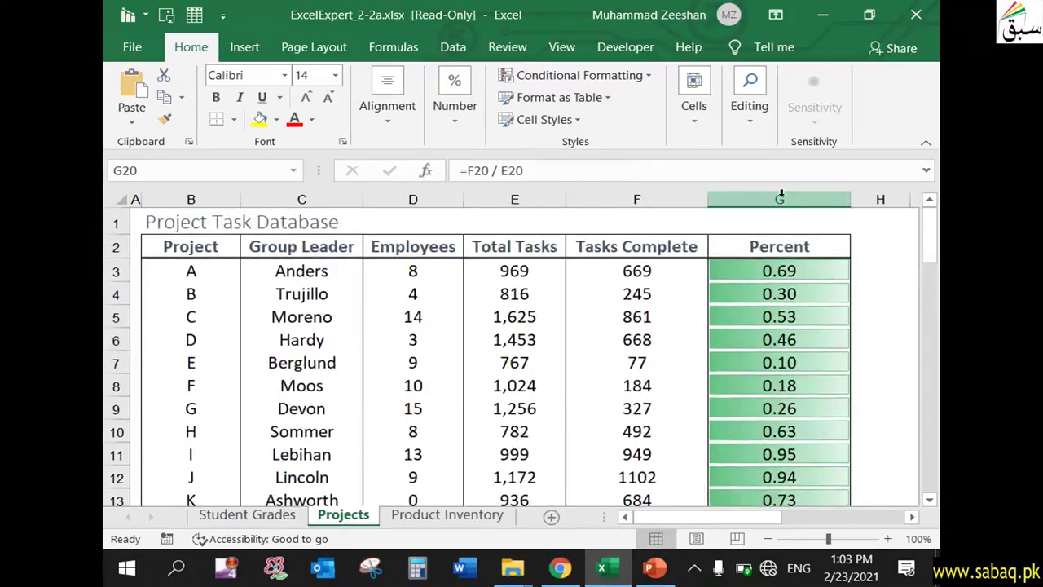
Format the whole Percent column G as Percentage with one decimal place and check the cells down the column
click(780, 195)
click(463, 125)
click(559, 169)
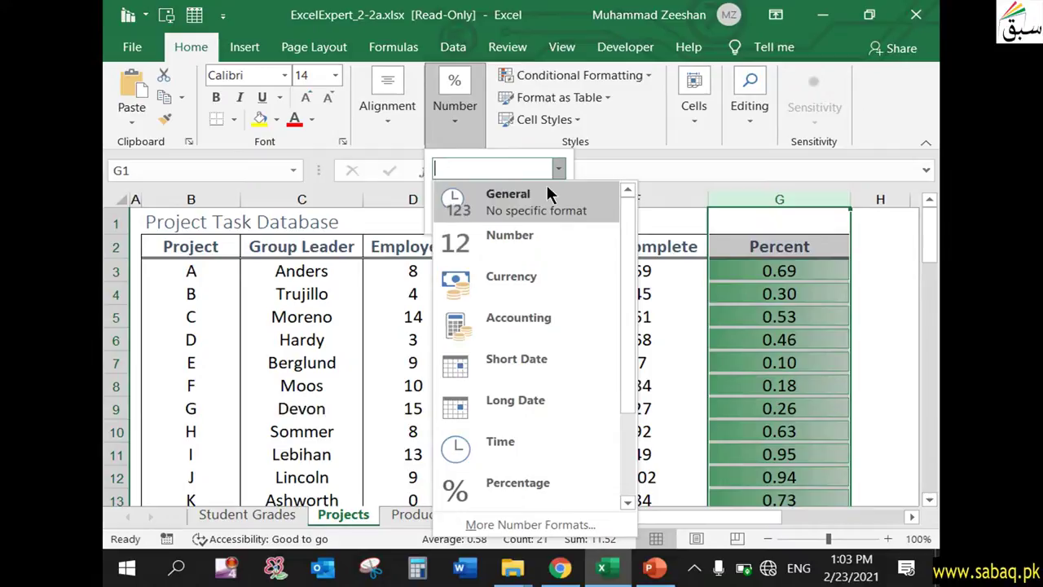
click(538, 481)
scroll(792, 334, down, 4)
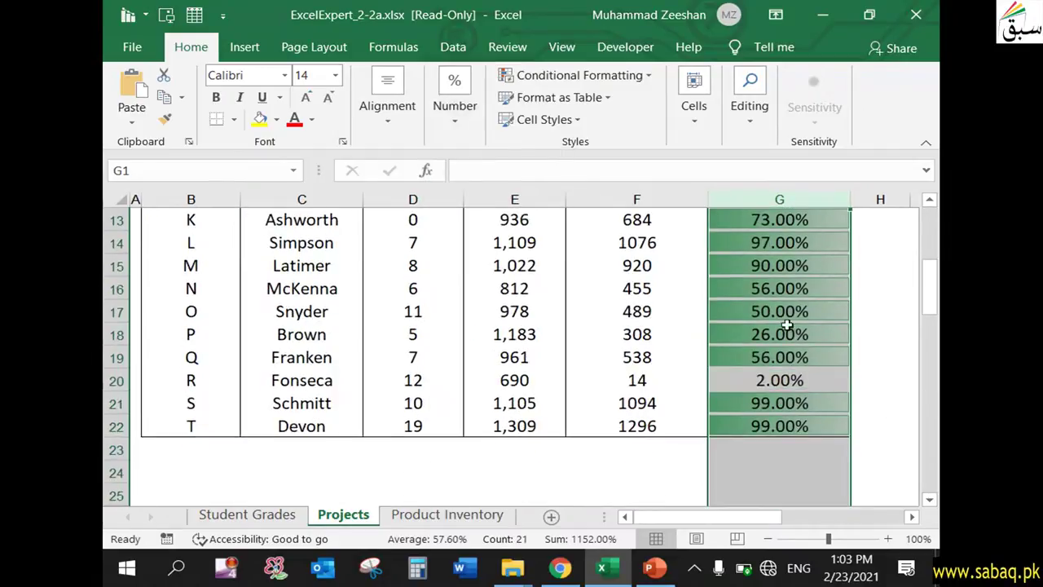
click(454, 126)
click(555, 198)
scroll(728, 345, up, 4)
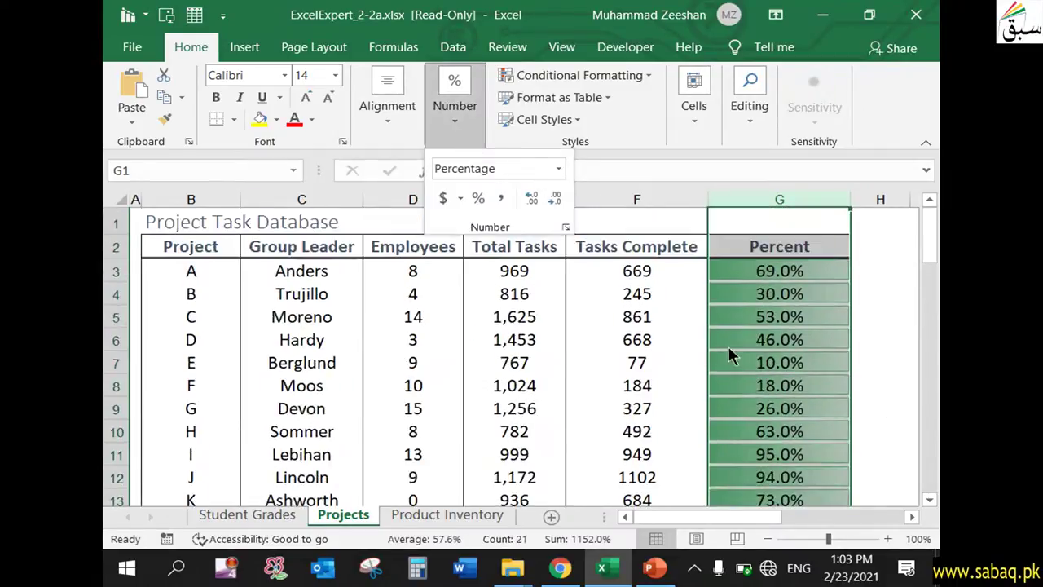
click(729, 348)
click(738, 349)
scroll(738, 359, down, 4)
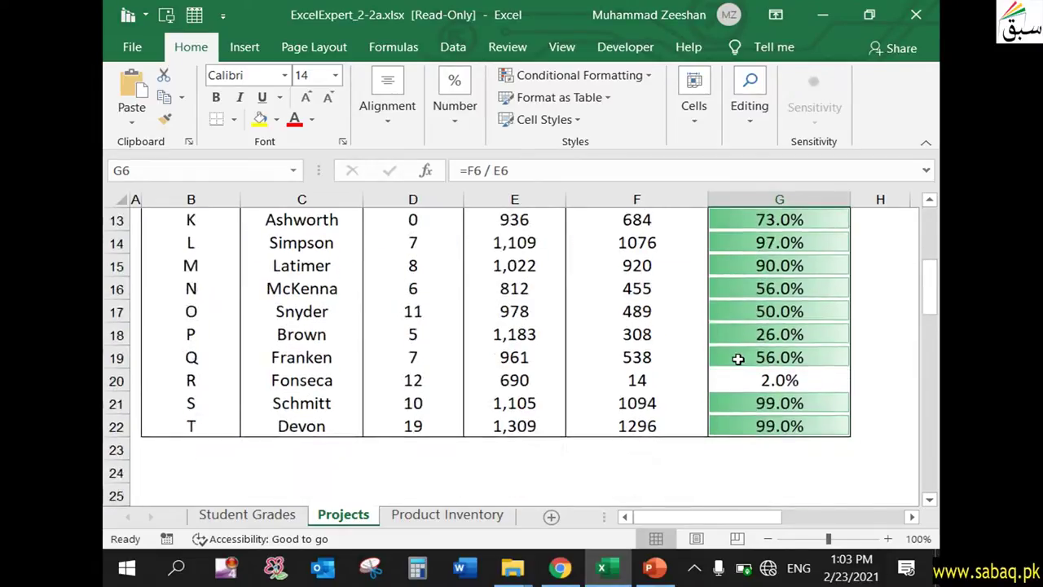
scroll(738, 358, up, 4)
Advance the PowerPoint slide show to Task 3, read it, and open the Product Inventory worksheet in Excel
click(654, 568)
click(661, 475)
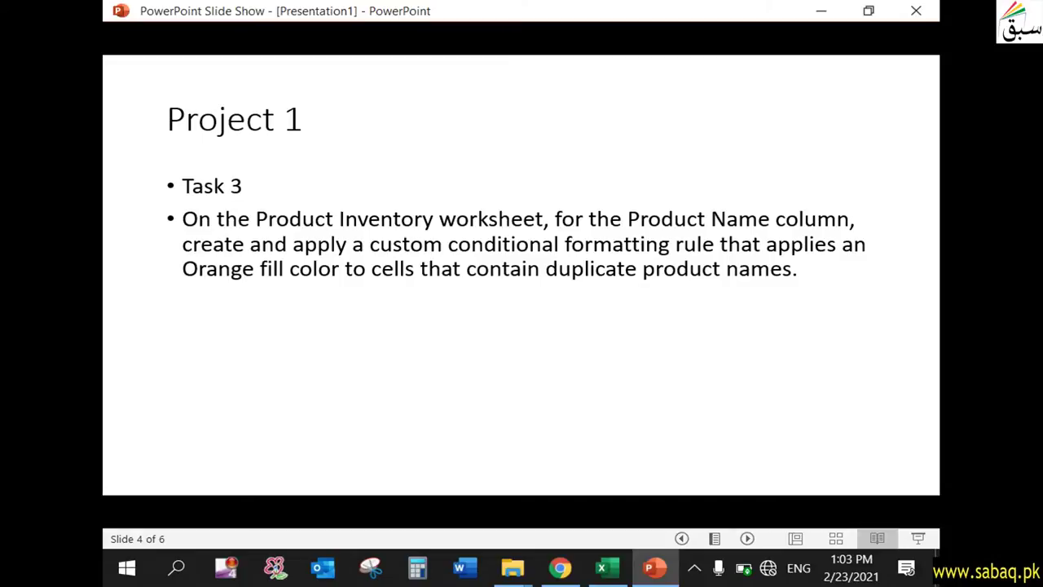
click(607, 568)
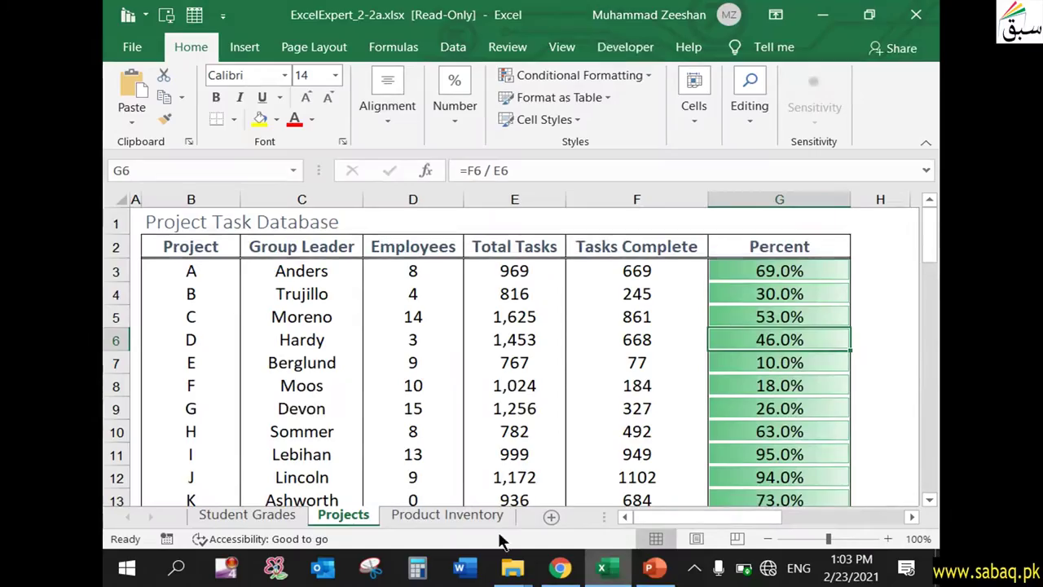
drag(460, 505, 460, 515)
click(460, 515)
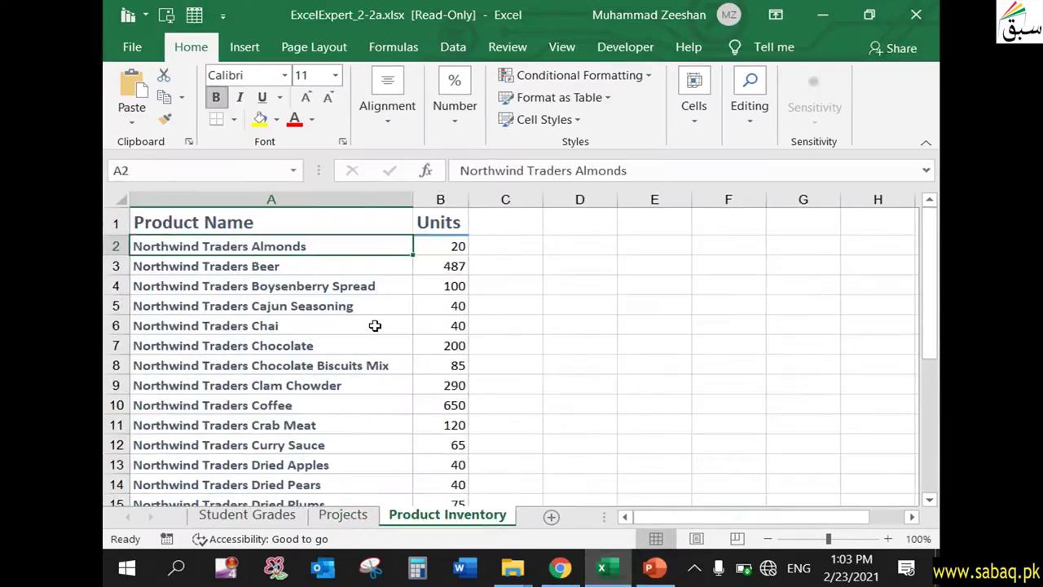
click(655, 568)
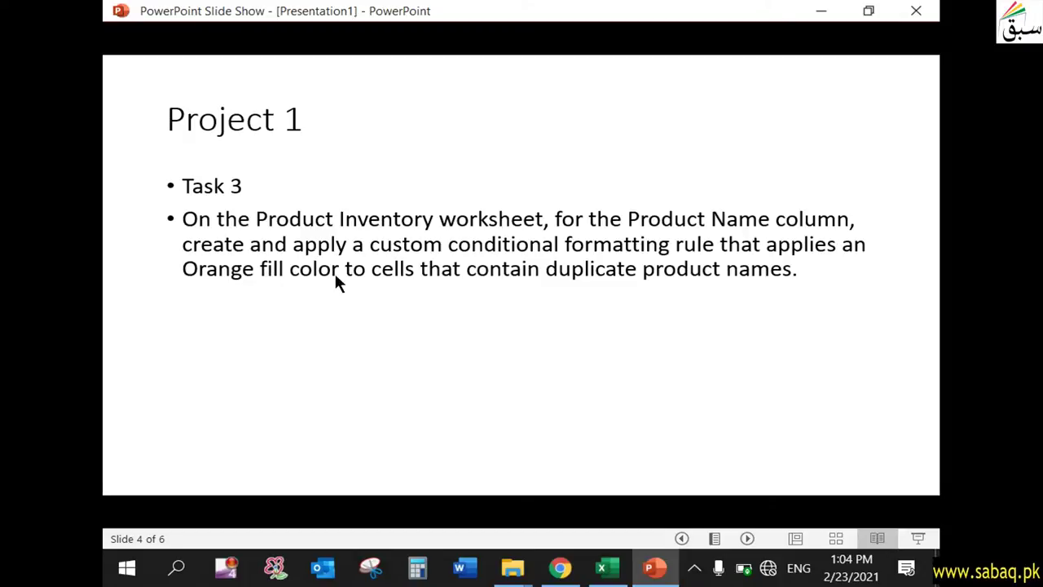
click(607, 568)
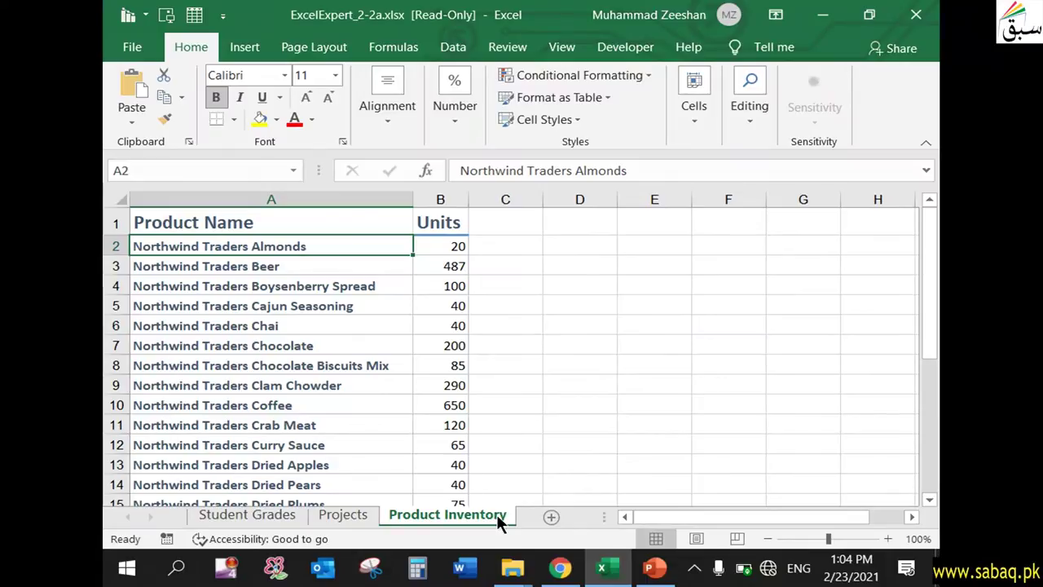
Start a Duplicate Values highlight rule on the Product Name column A with Duplicate as the condition
click(257, 199)
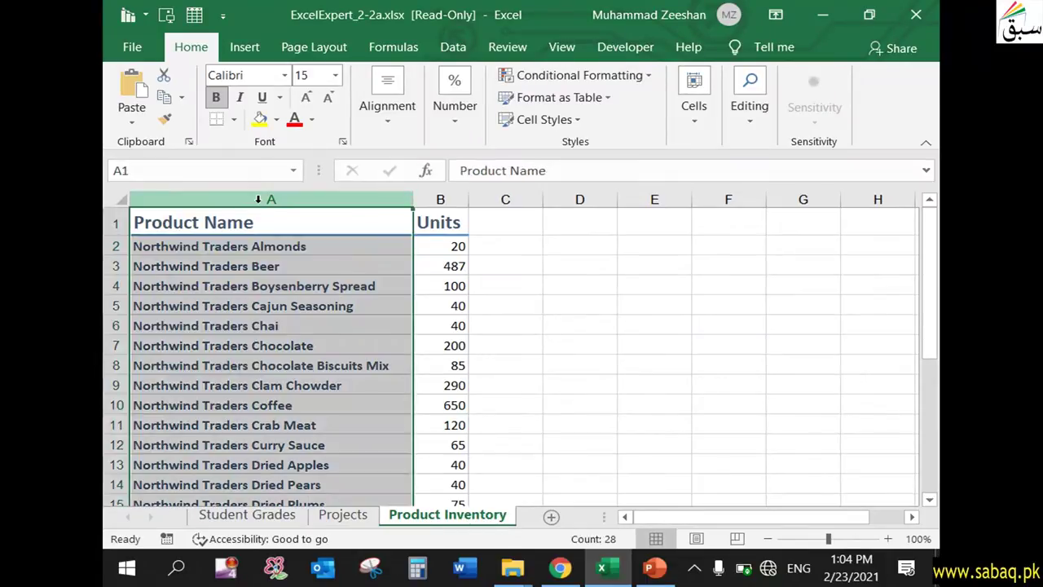
click(641, 74)
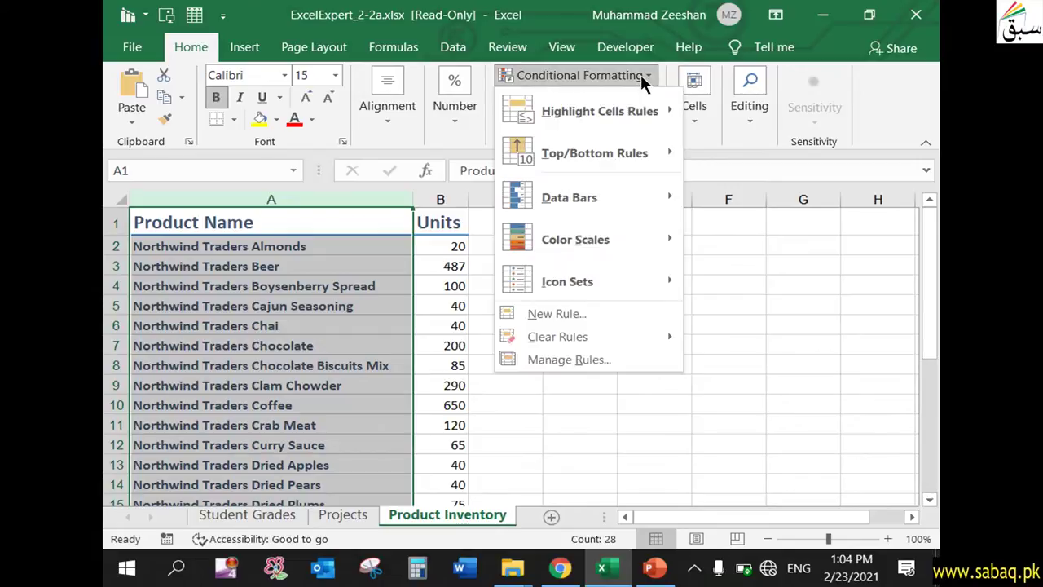
mouse_move(650, 109)
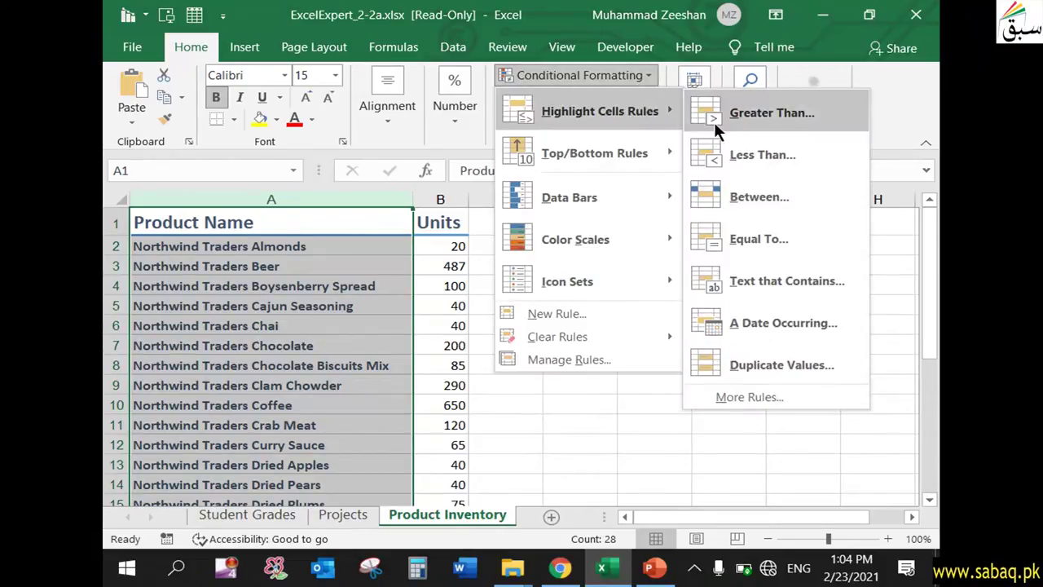
click(771, 363)
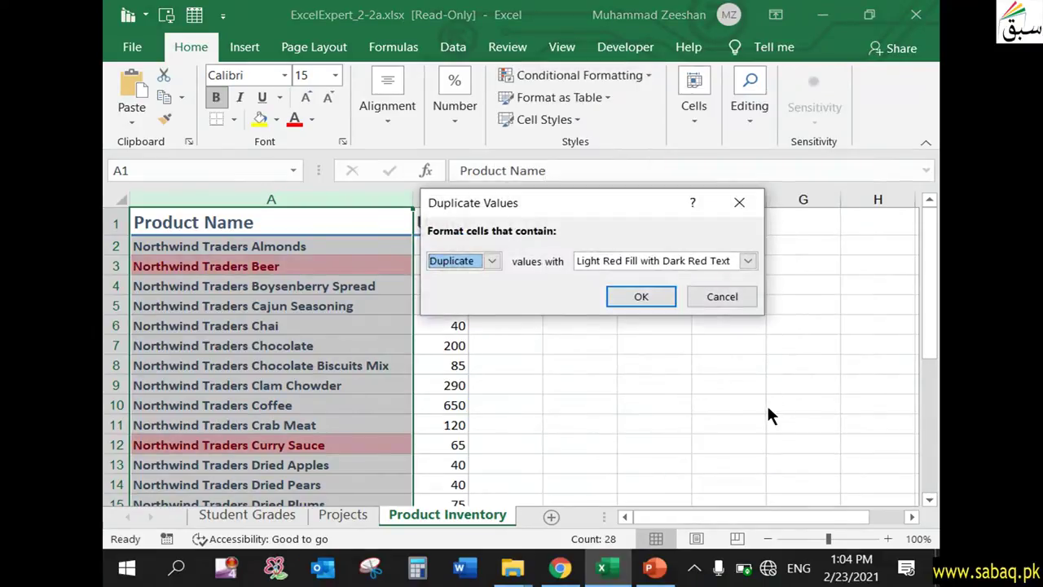
click(493, 258)
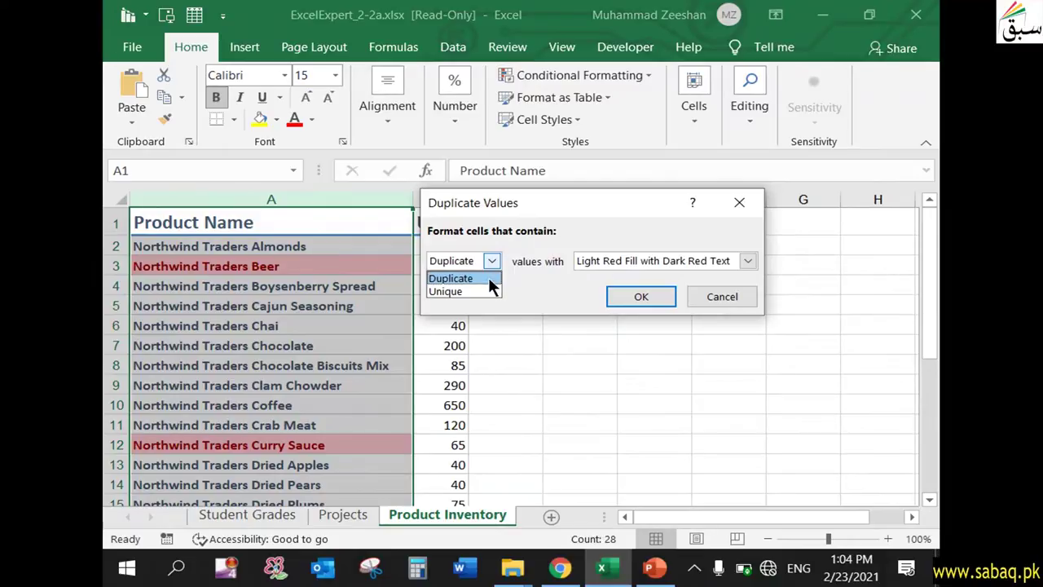
click(445, 274)
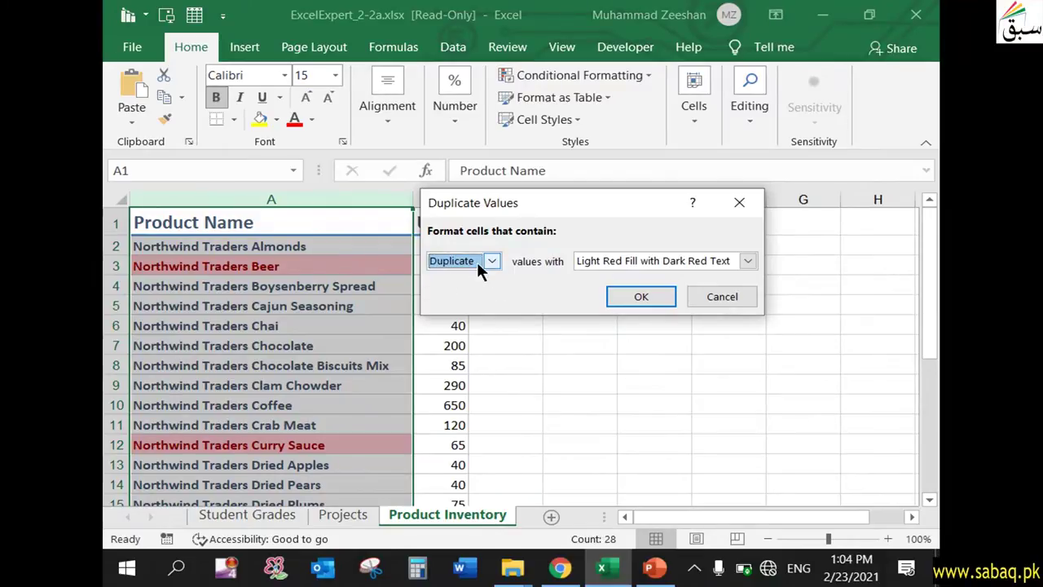
Give the duplicate values rule a custom format with an orange fill and apply it to the Product Name column
click(746, 261)
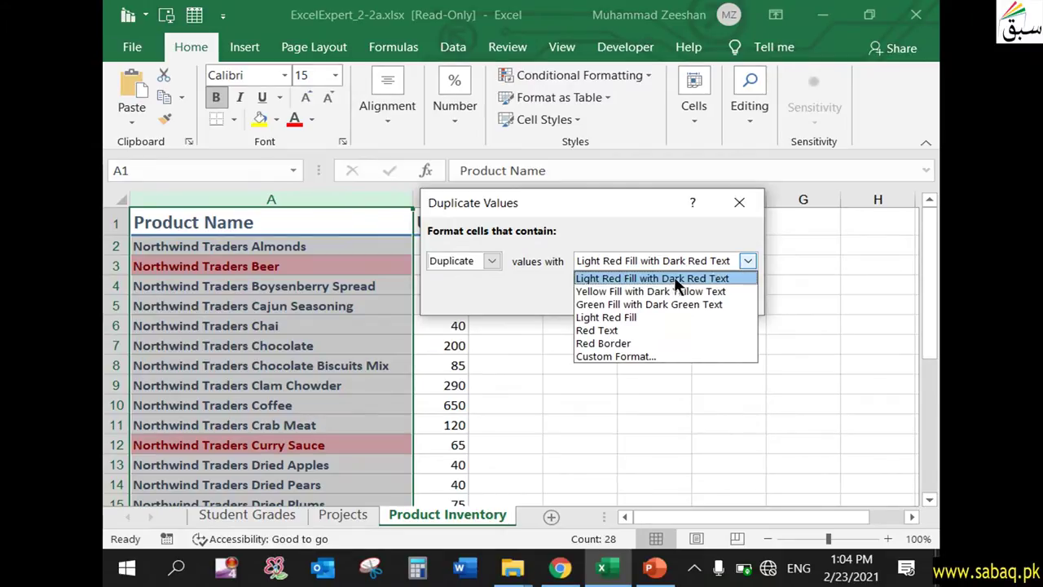
click(633, 357)
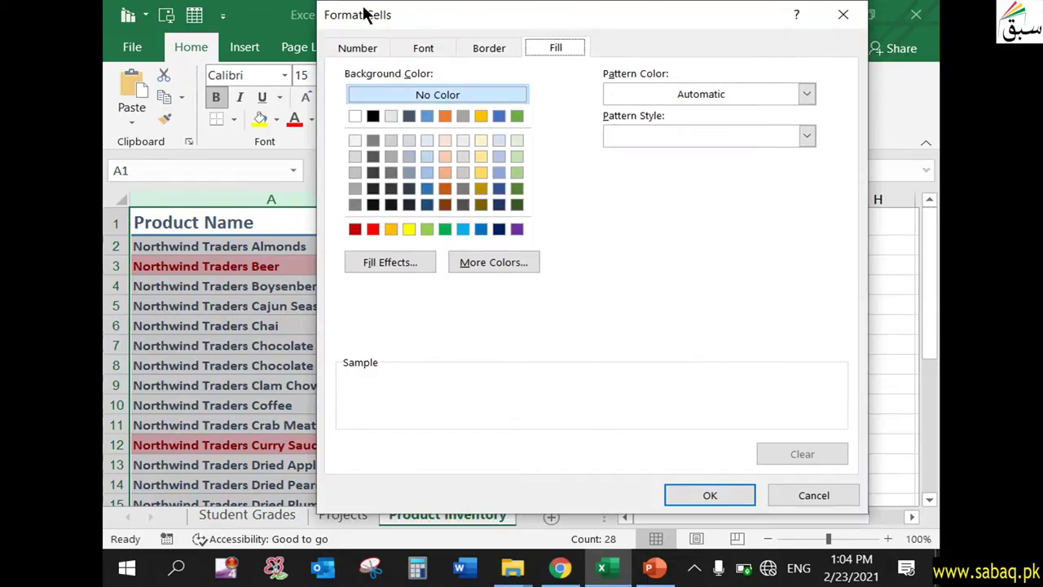
drag(538, 14, 493, 18)
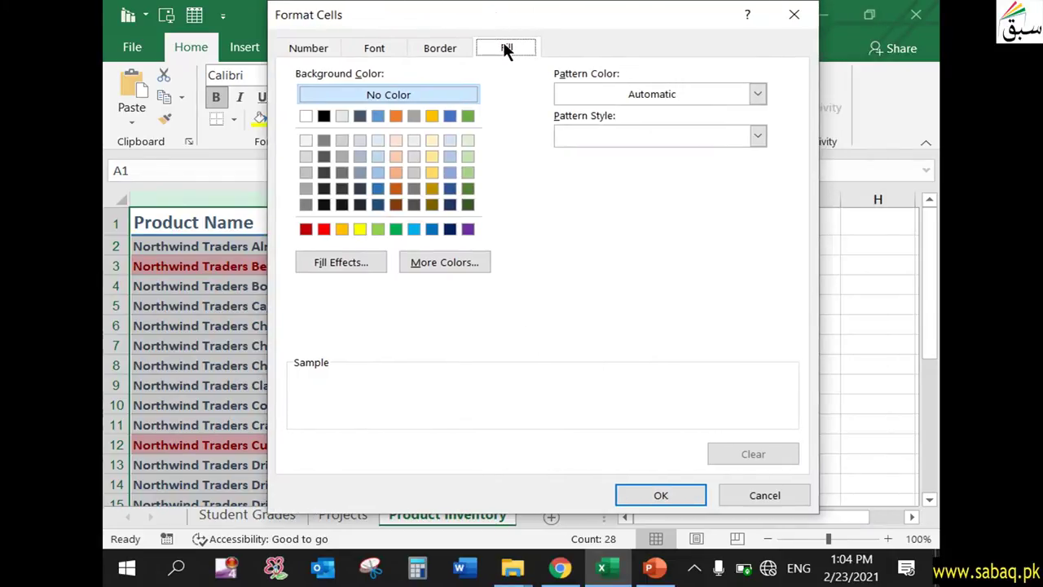
click(395, 117)
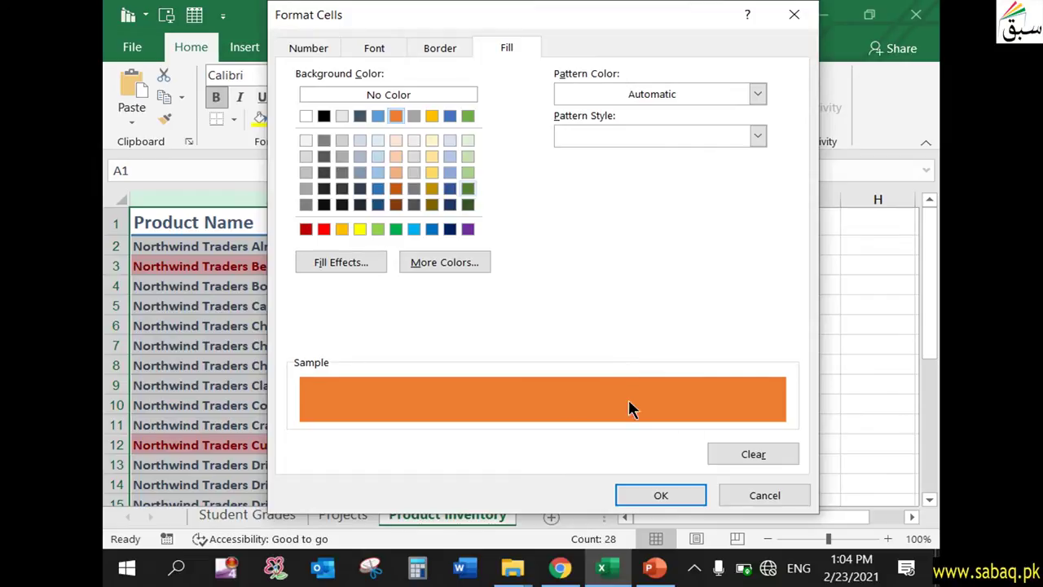
click(683, 498)
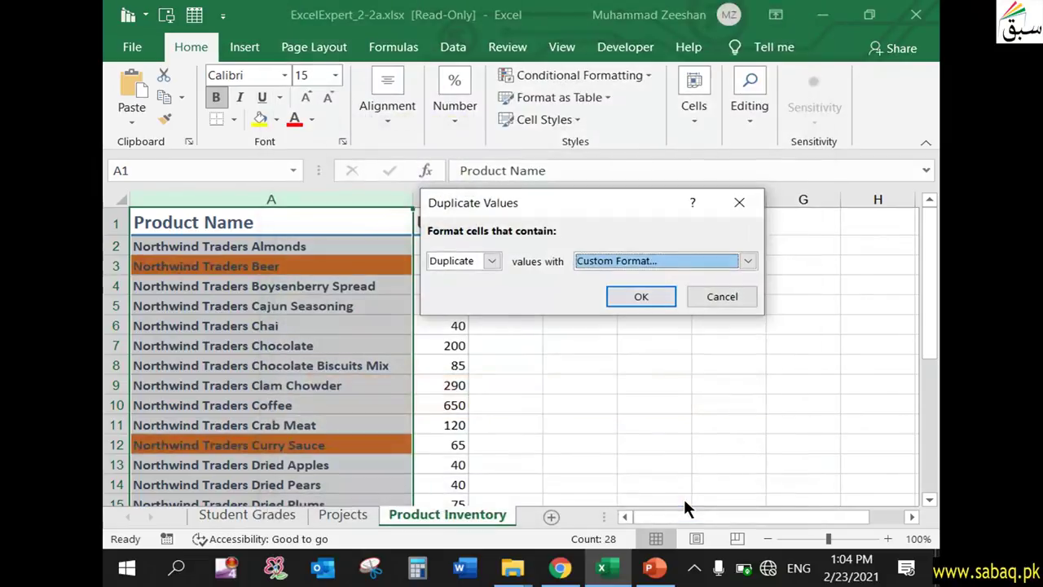
click(641, 297)
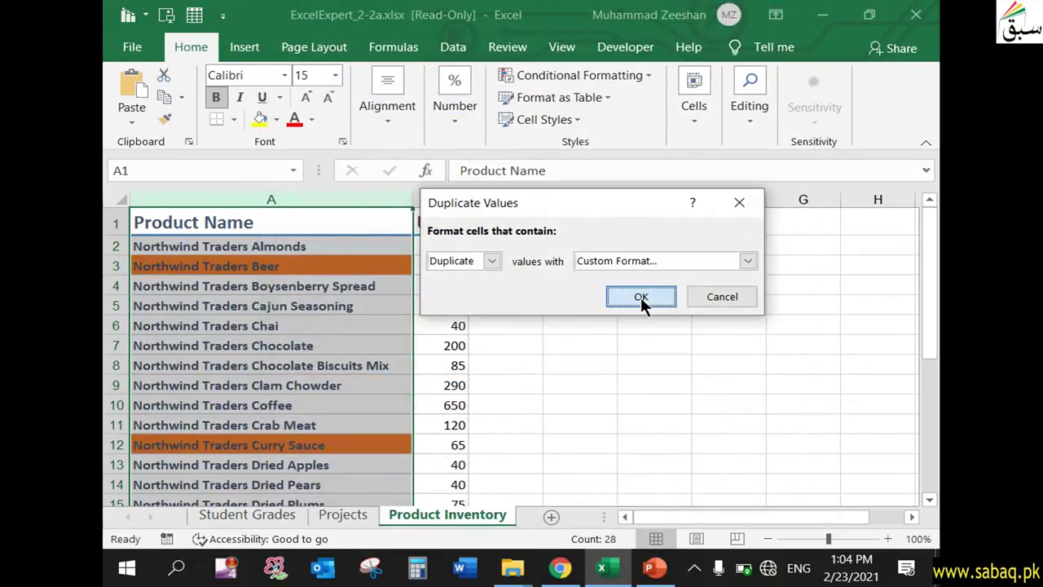
click(638, 308)
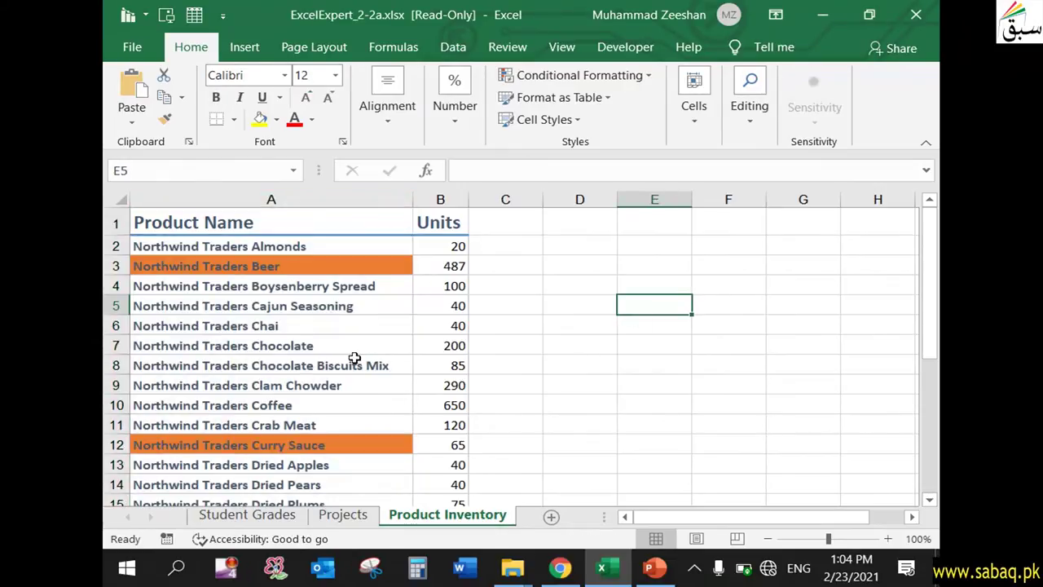
Check the highlighted duplicate product names down column A, including Beer, Green Tea and Curry Sauce
click(338, 269)
scroll(333, 374, down, 3)
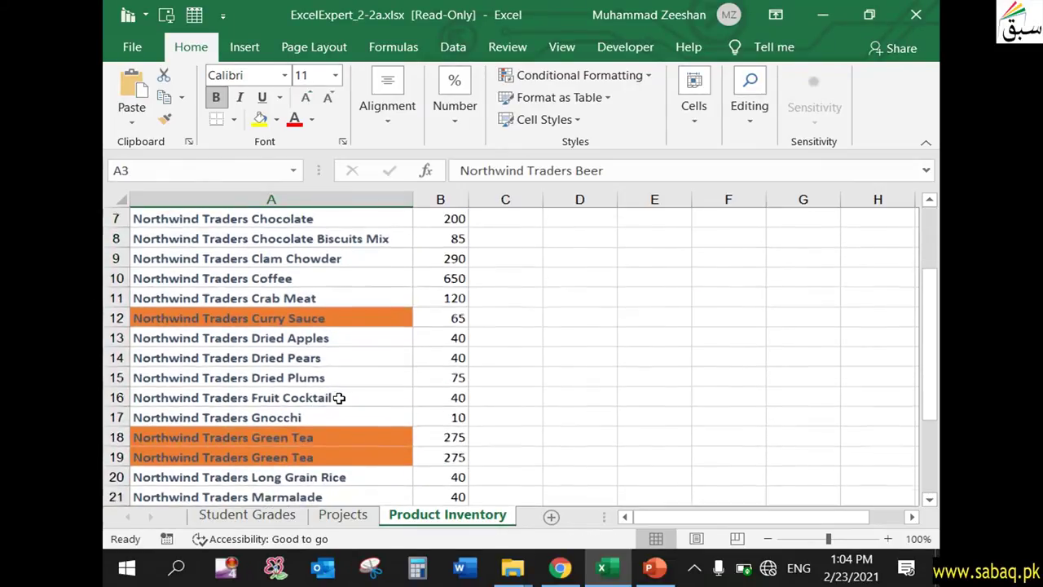
click(336, 382)
click(337, 397)
scroll(338, 398, down, 2)
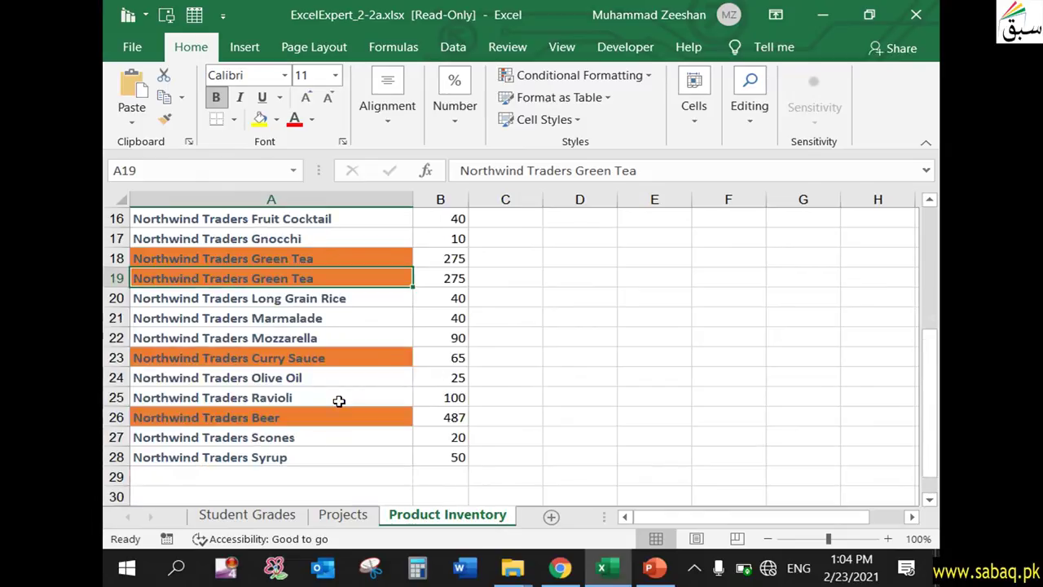
click(344, 357)
click(345, 411)
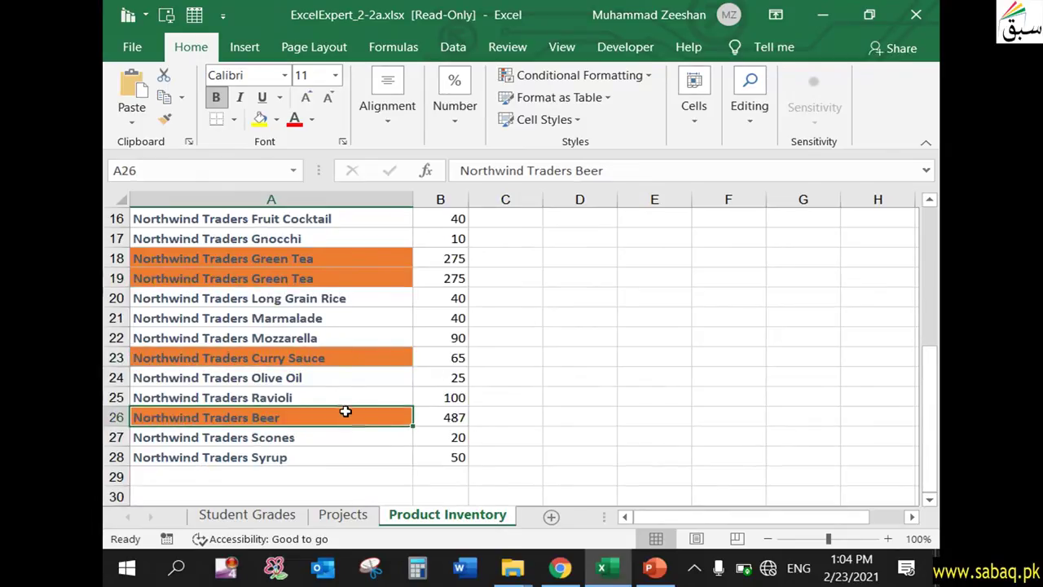
Switch to the PowerPoint slide show and go back through the task slides to the Section Exercise 2.2 title slide
click(654, 568)
click(487, 418)
scroll(487, 422, up, 1)
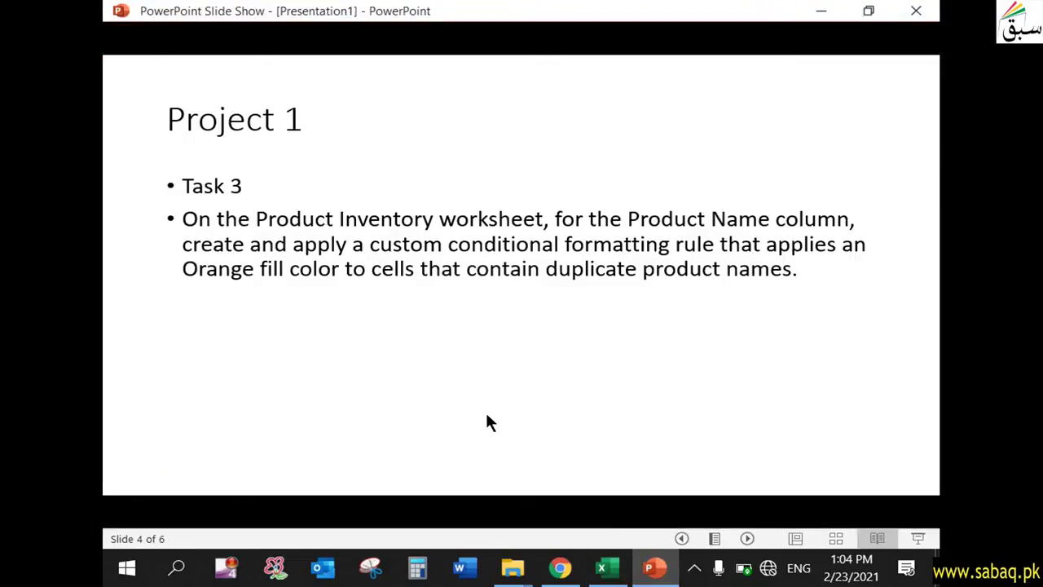
scroll(486, 422, up, 3)
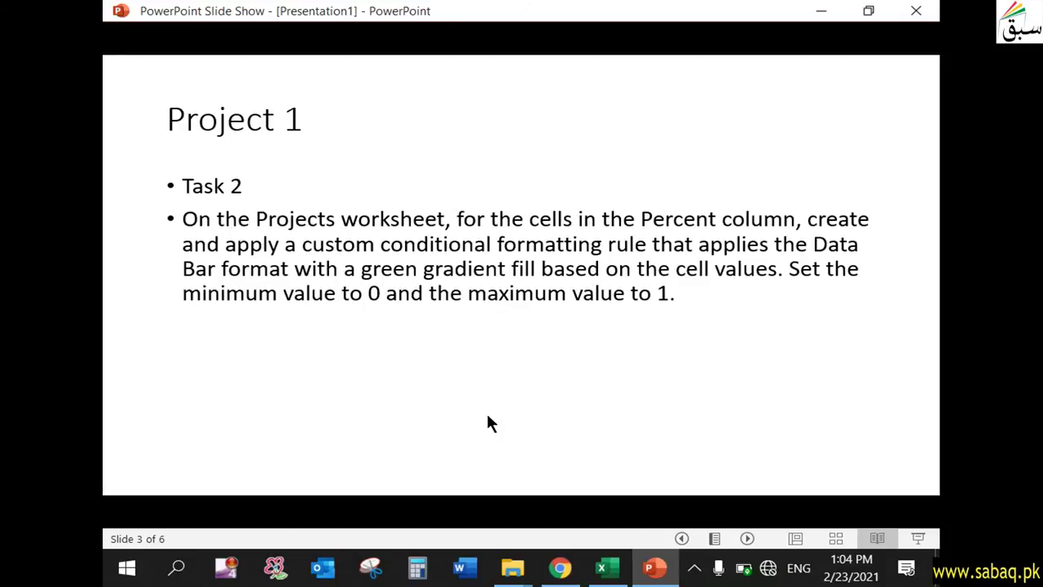
scroll(487, 423, up, 4)
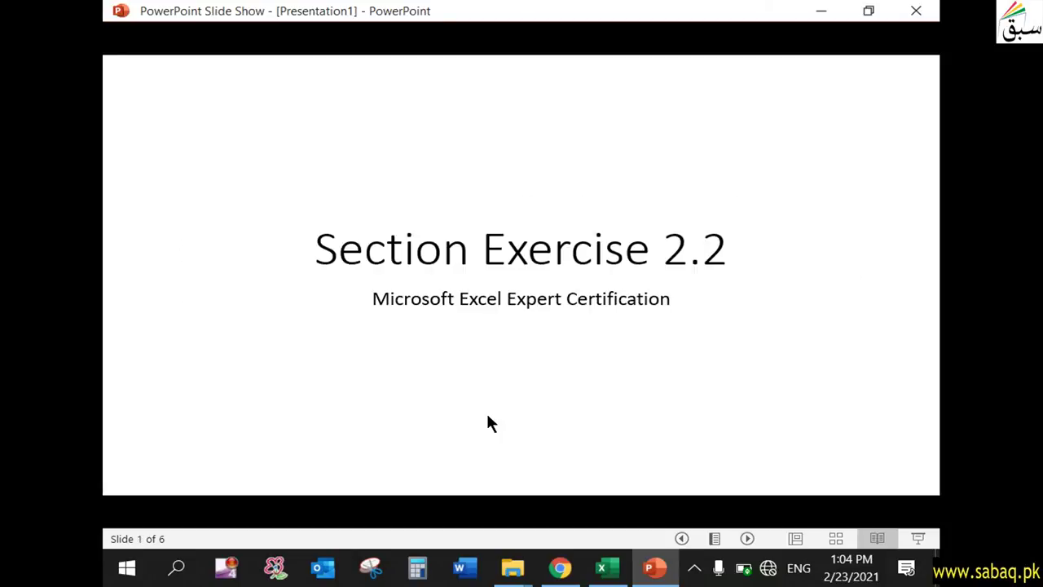